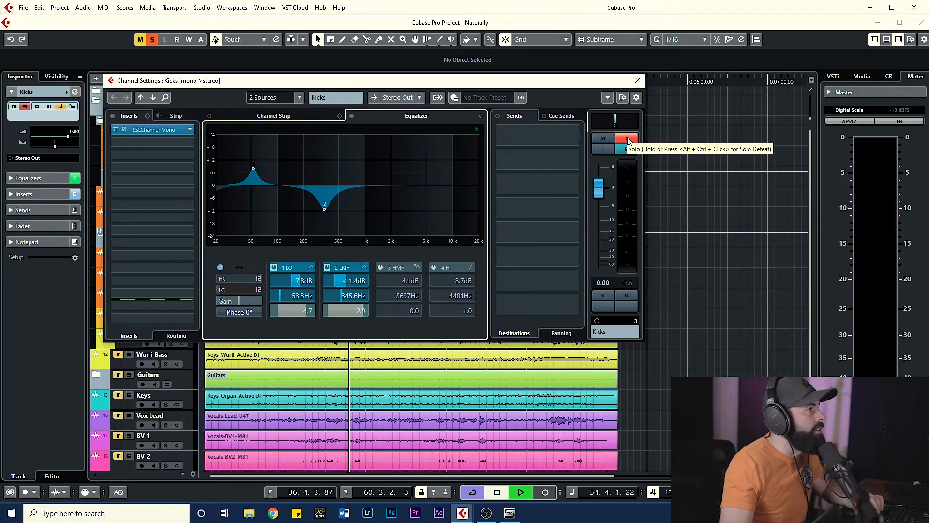
Unsolo the Kicks channel, stop playback, and widen the low EQ band to a Q of 0.9
left_click(628, 140)
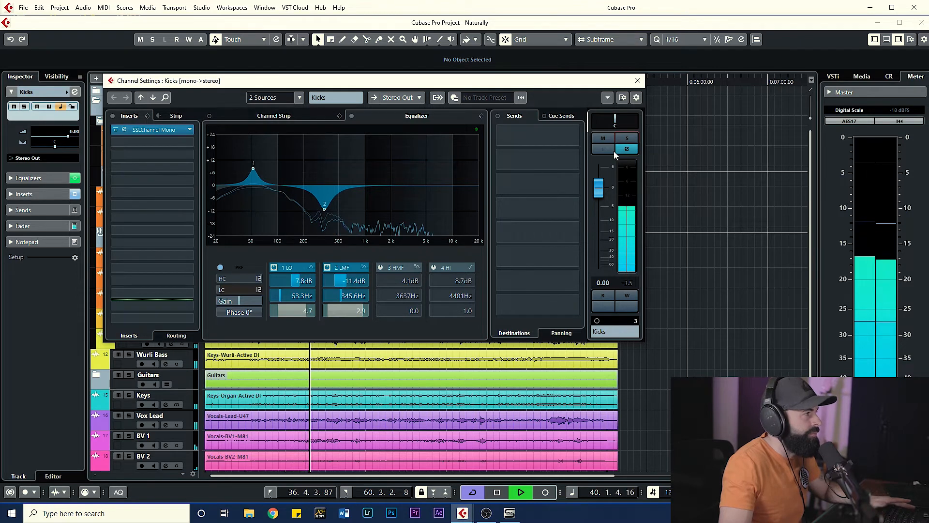
key("space")
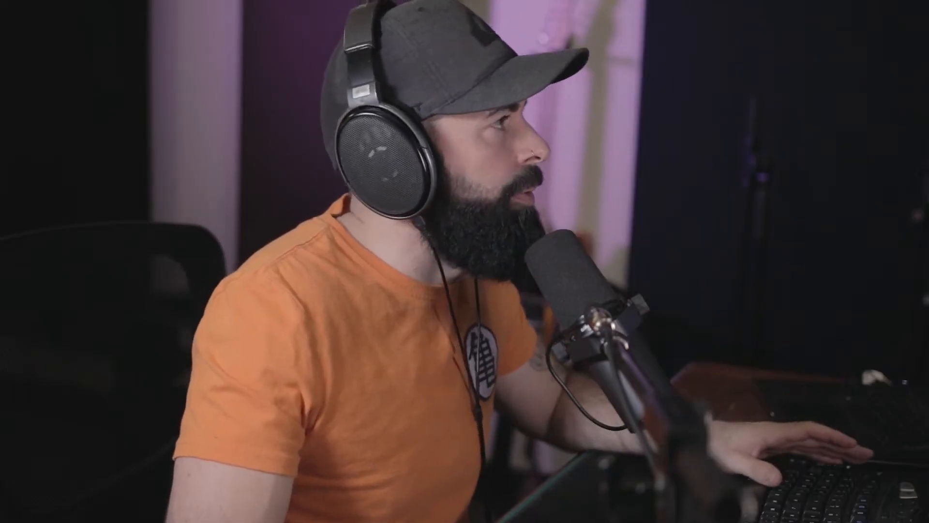
scroll(295, 314, "up", 4)
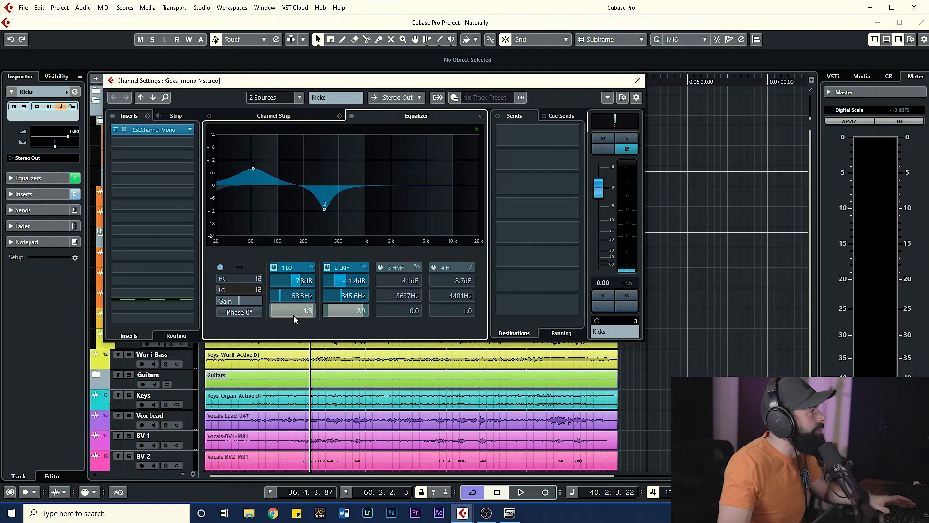
scroll(293, 315, "down", 4)
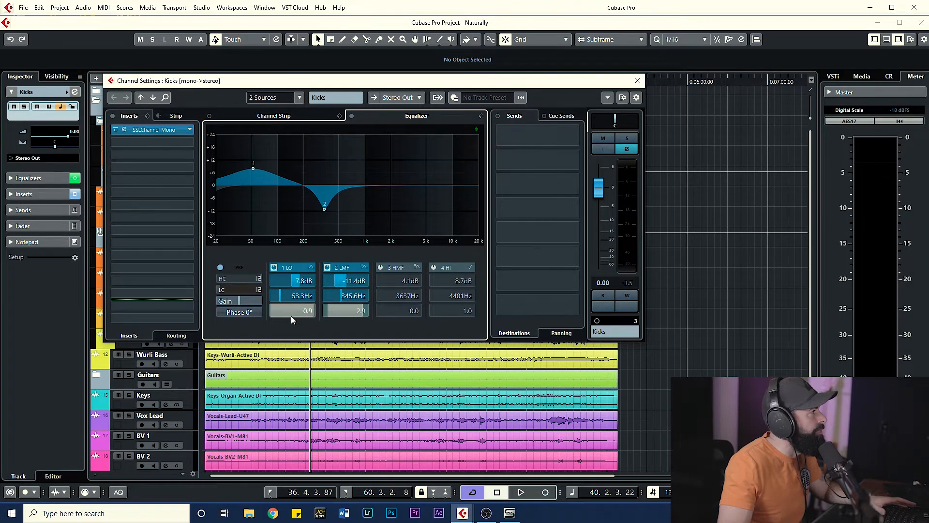
Play the mix and lower the low band's boost to about 5.9 dB at 51.9 Hz
key("space")
left_click_drag(252, 168, 252, 170)
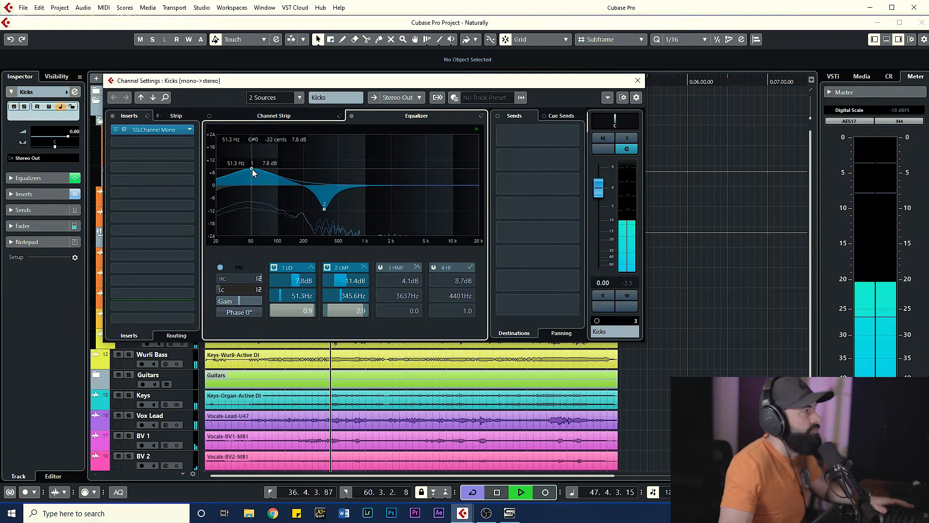
left_click_drag(251, 169, 253, 173)
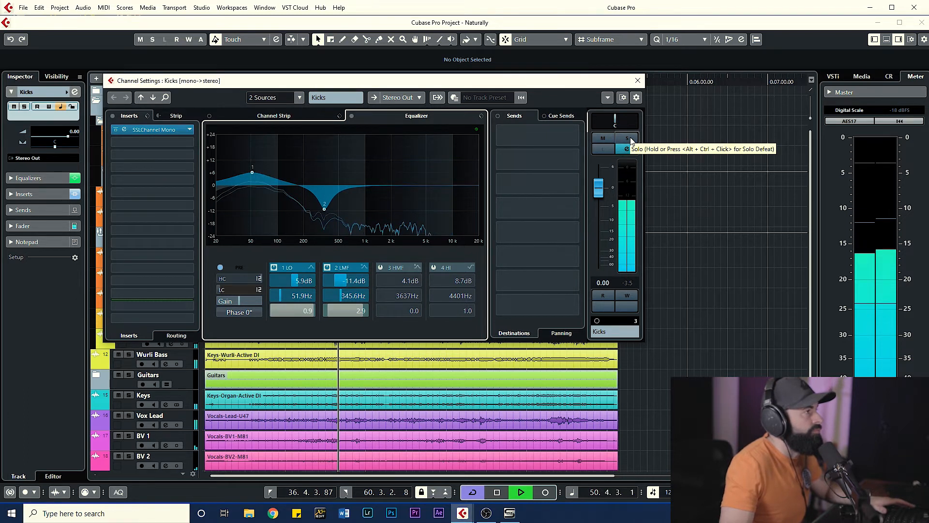
Narrow the low band to a Q of 4.5 and audition the kick in the mix
left_click(312, 308)
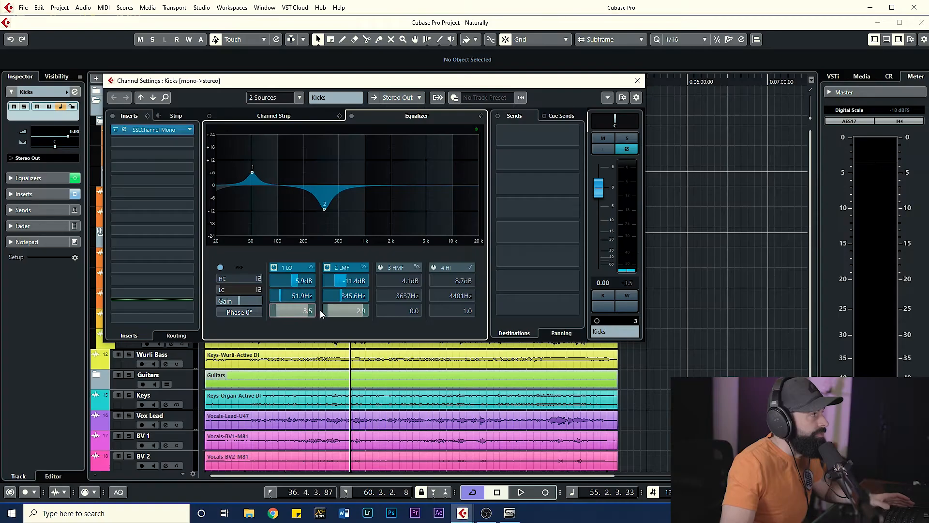
left_click_drag(320, 310, 324, 308)
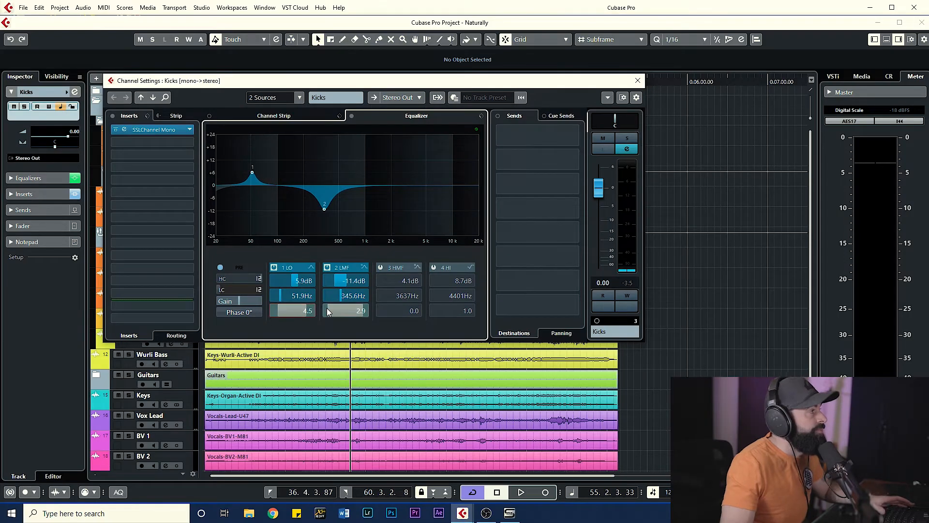
key("space")
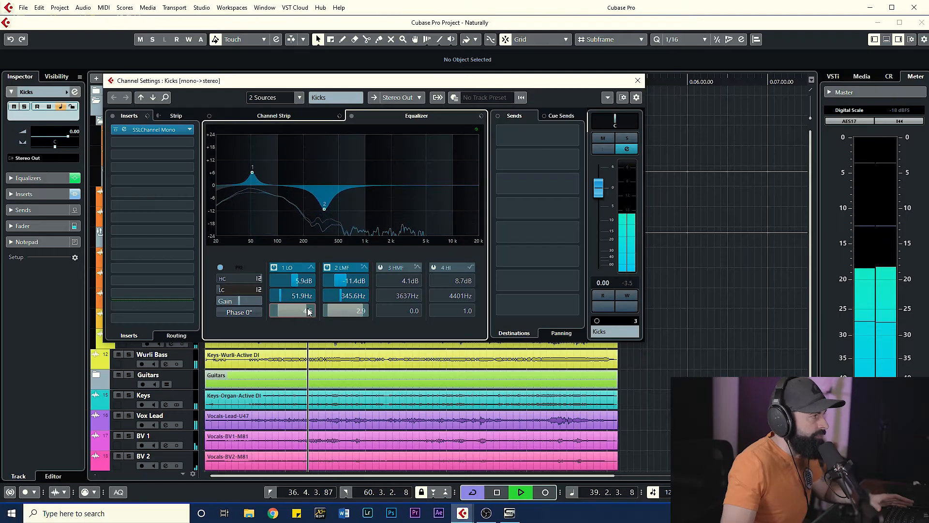
Widen the low band to a Q of 1.3 and change its filter type to Low Shelf II
scroll(295, 310, "down", 6)
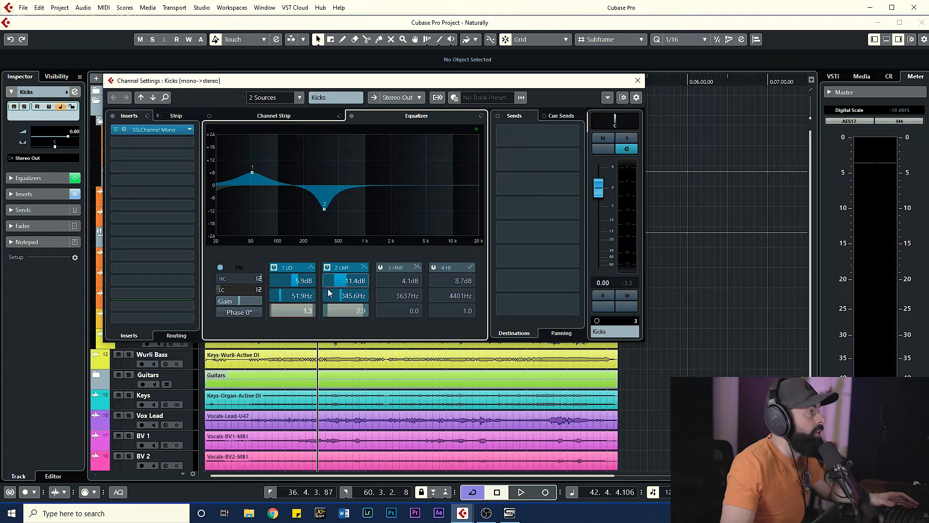
left_click(311, 268)
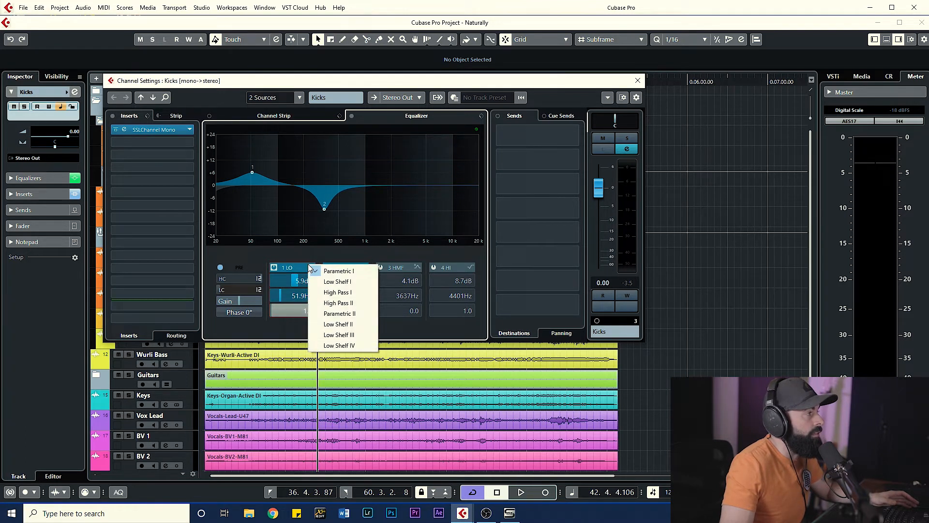
left_click(338, 327)
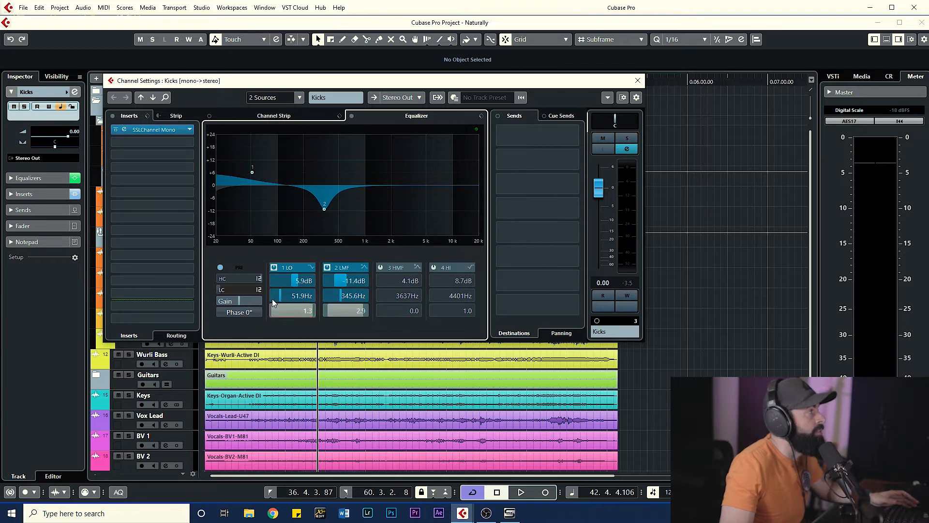
Raise the low shelf to 8.5 dB at 80 Hz while auditioning it in the mix
left_click_drag(253, 173, 257, 172)
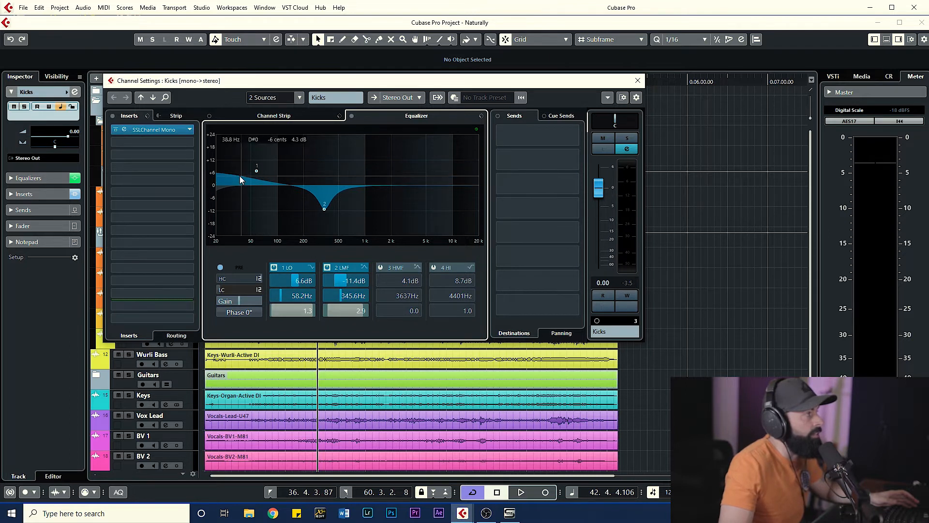
key("space")
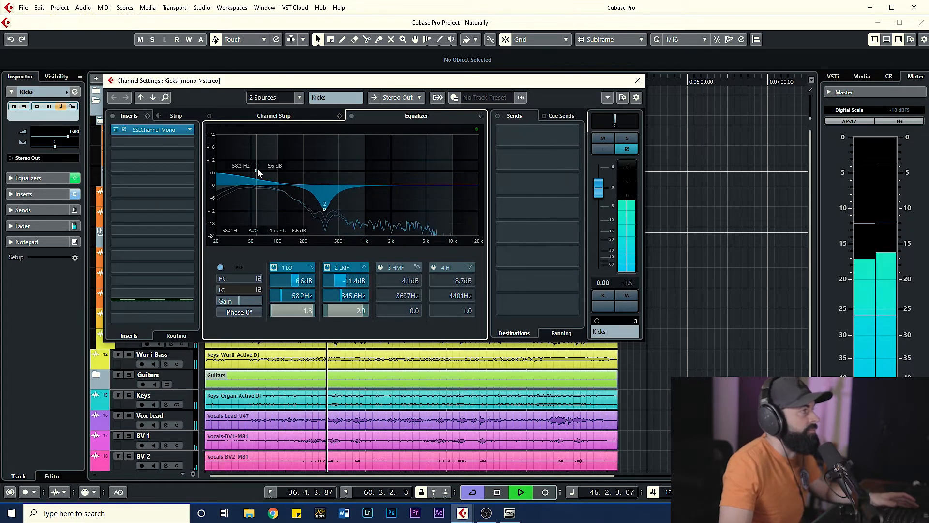
key("space")
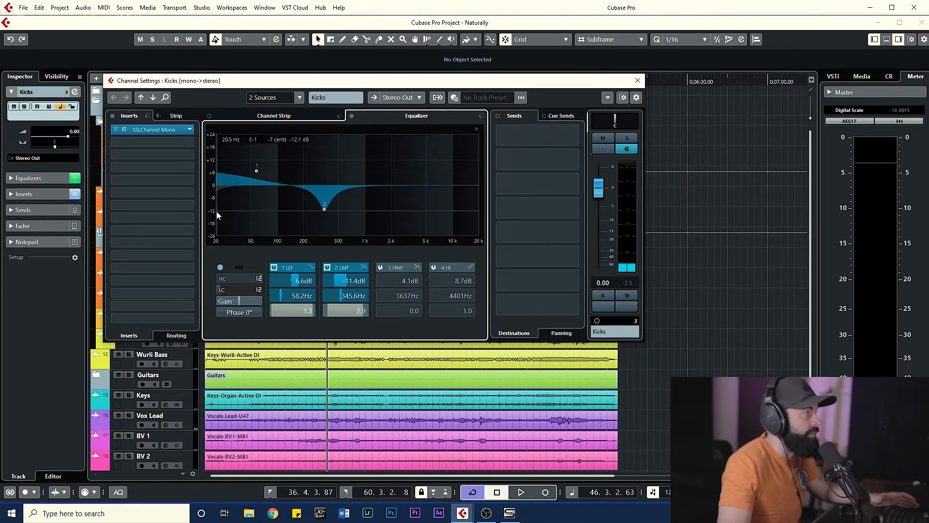
key("space")
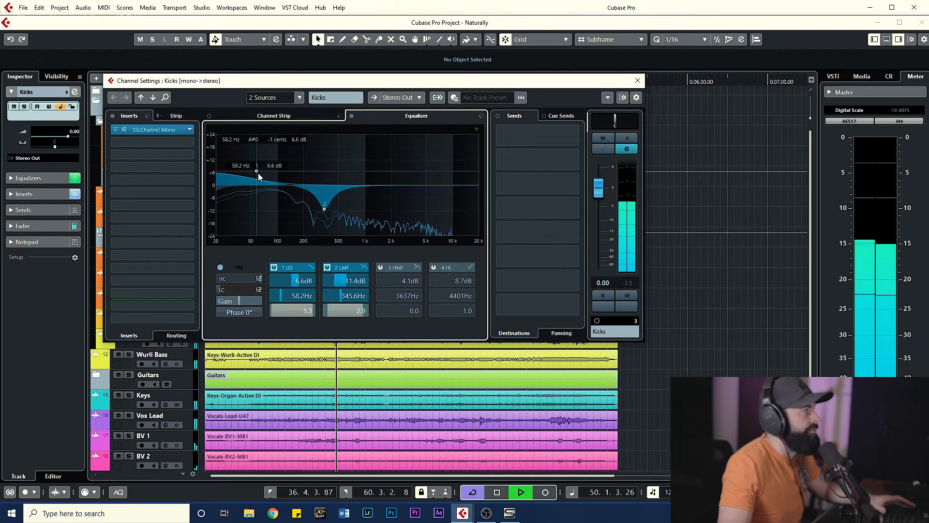
left_click_drag(256, 174, 270, 169)
key("space")
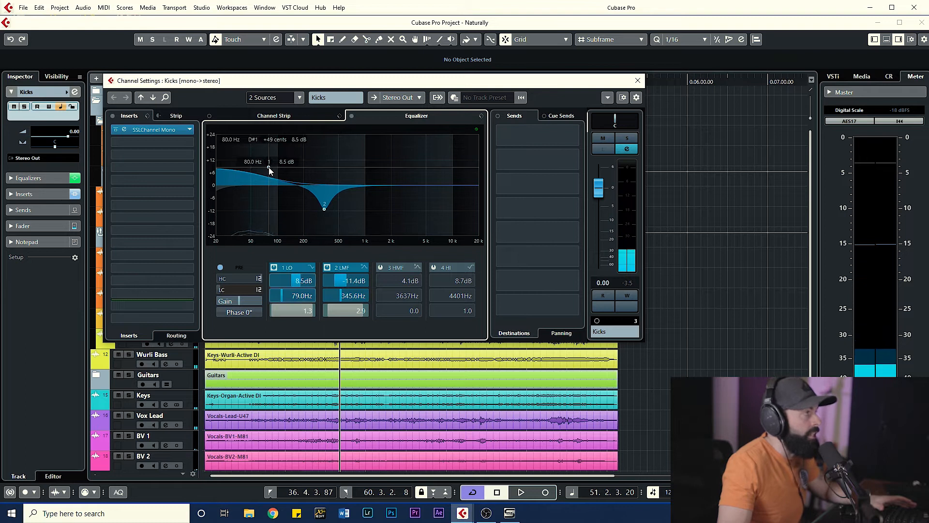
key("space")
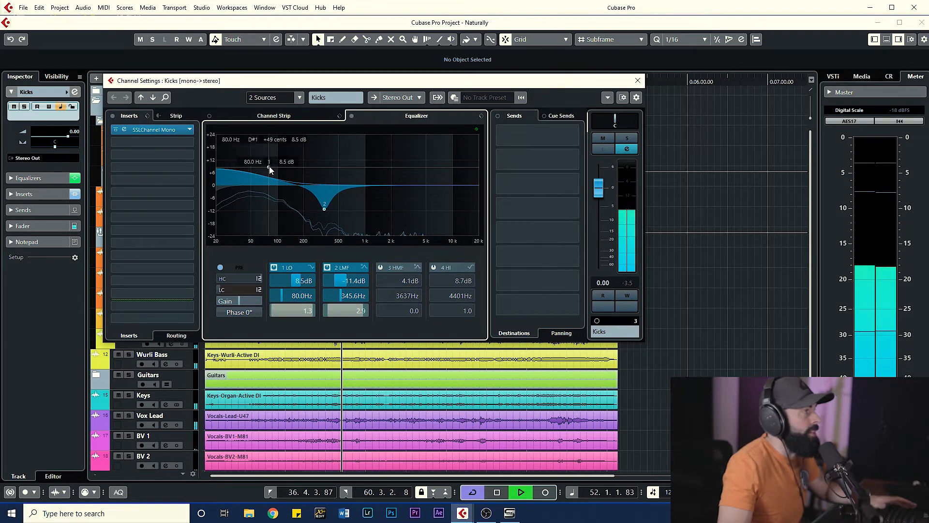
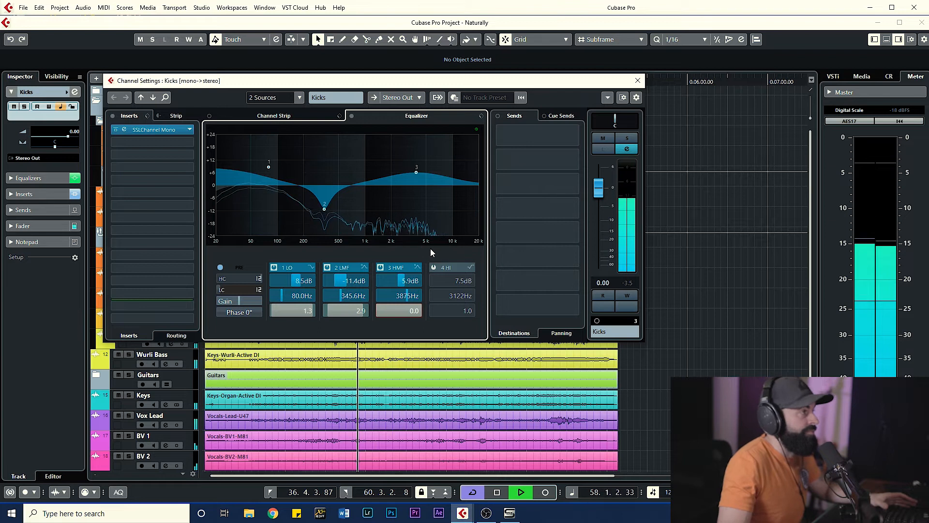
Compare the high shelf with the high-mid boost, and set the high-mid band's Q to 0.3
left_click(434, 267)
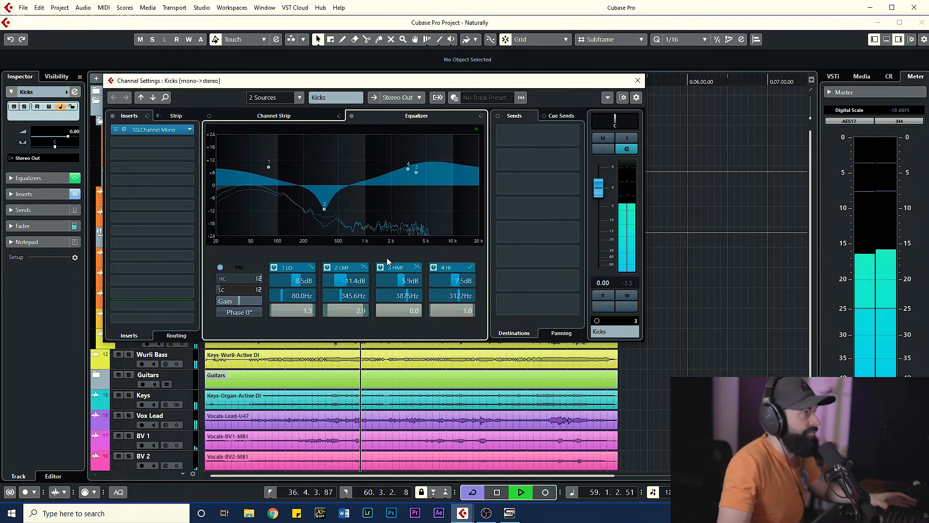
left_click(380, 268)
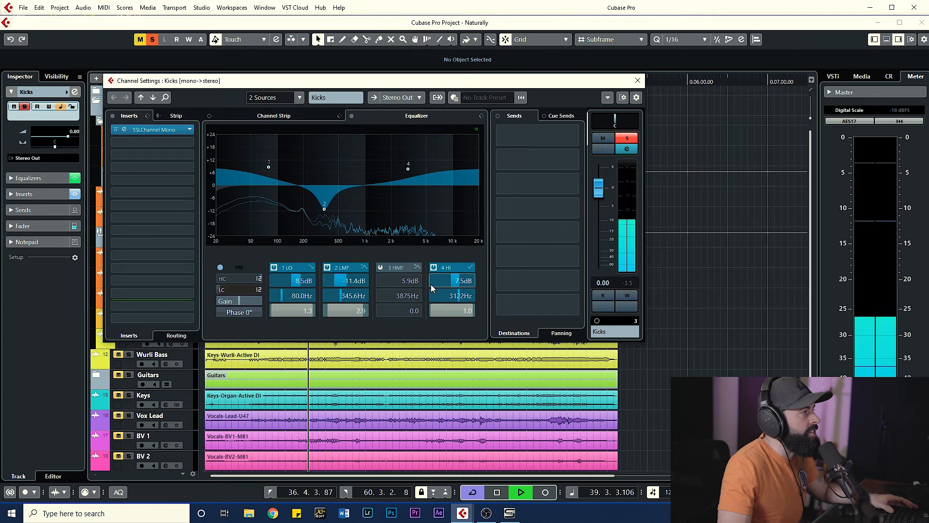
left_click(433, 267)
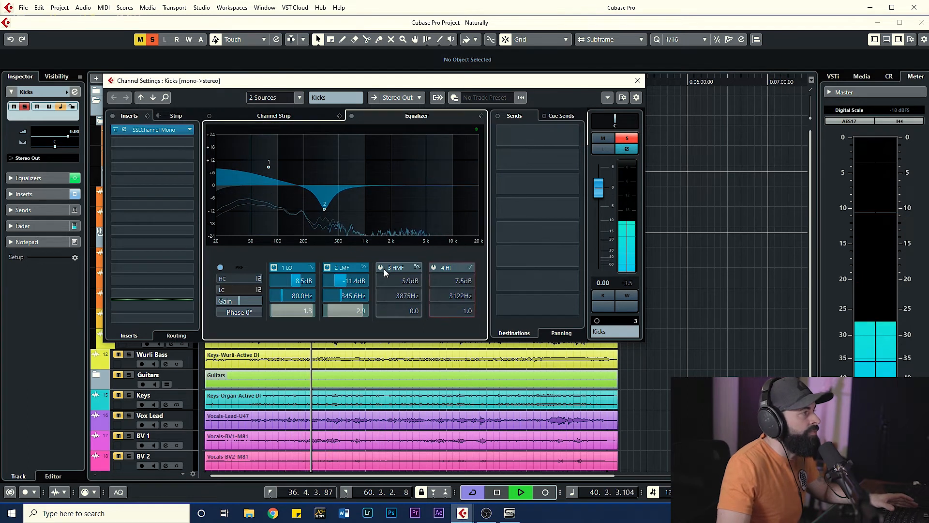
left_click(380, 267)
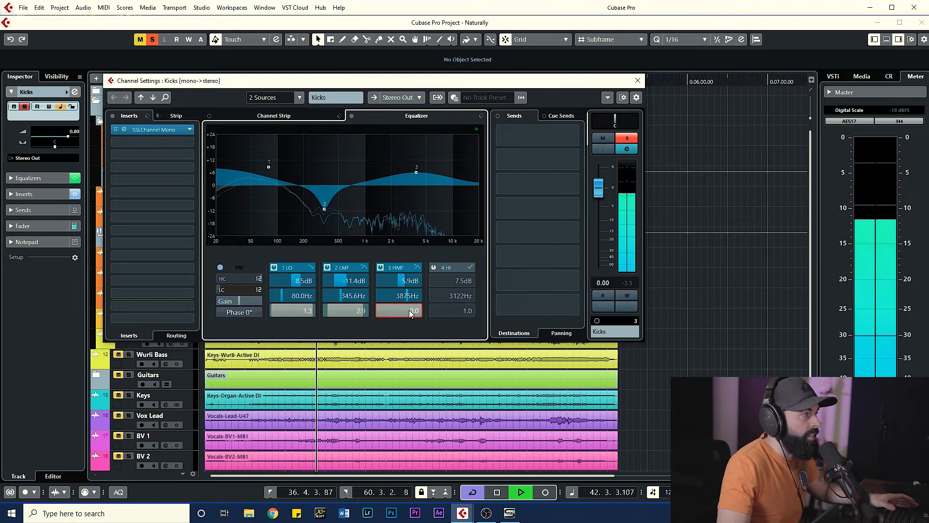
scroll(420, 307, "up", 3)
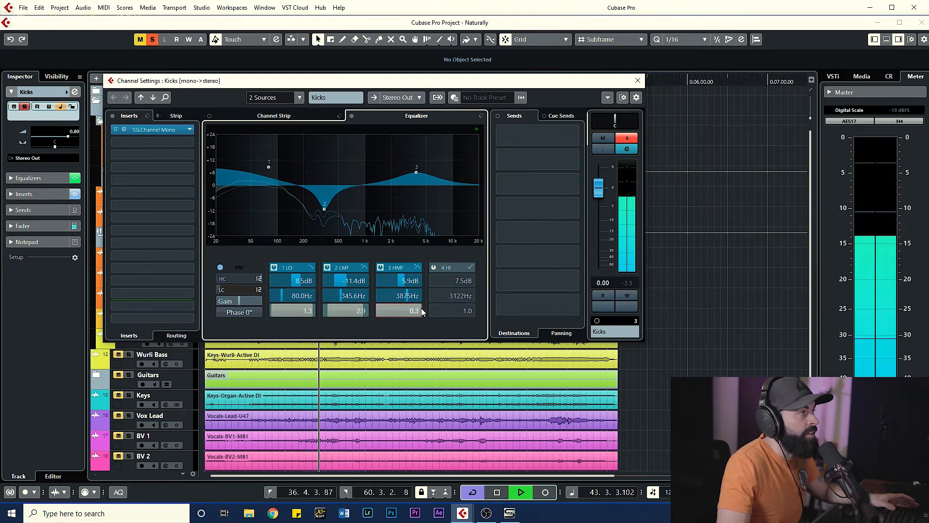
Audition the high shelf in place of the high-mid boost on the soloed kick, and switch back to the high-mid band
left_click(434, 267)
left_click(380, 267)
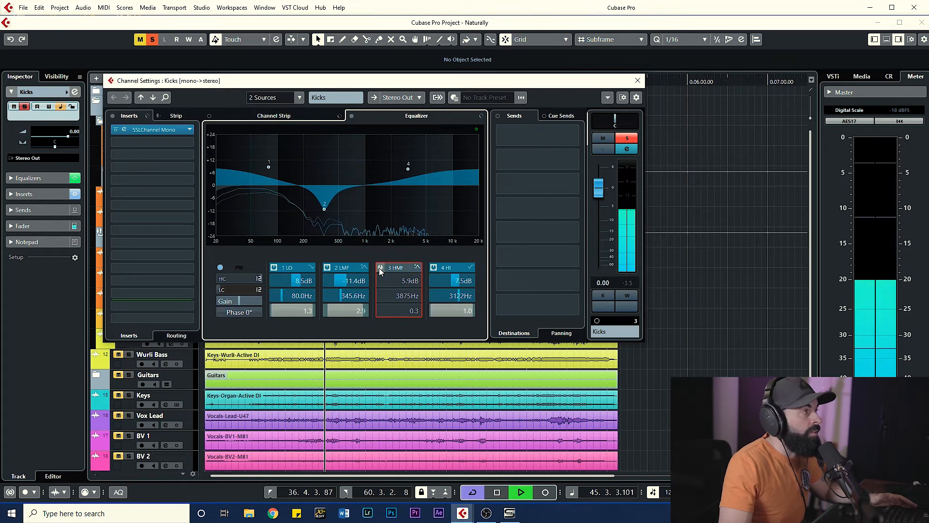
left_click(380, 267)
left_click(433, 267)
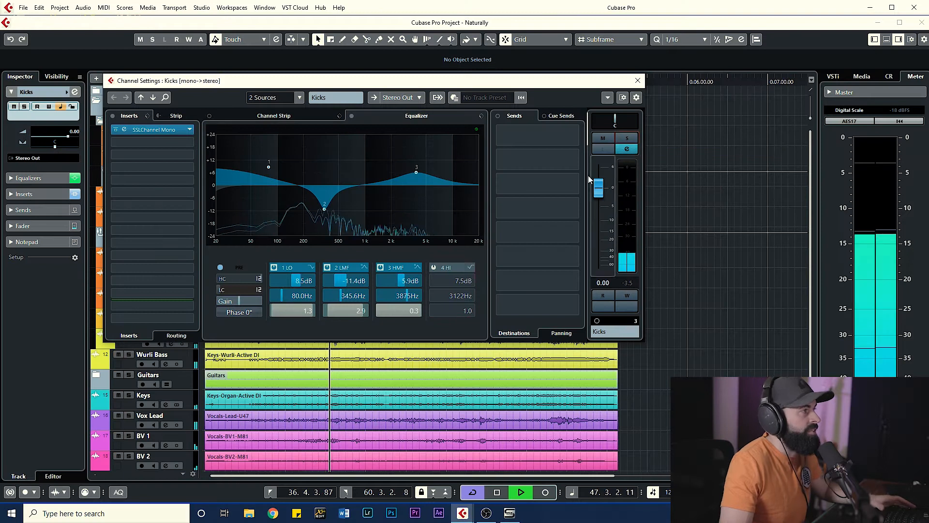
Enable the high shelf band, turn off the high-mid band, and stop playback
left_click(433, 268)
left_click(382, 268)
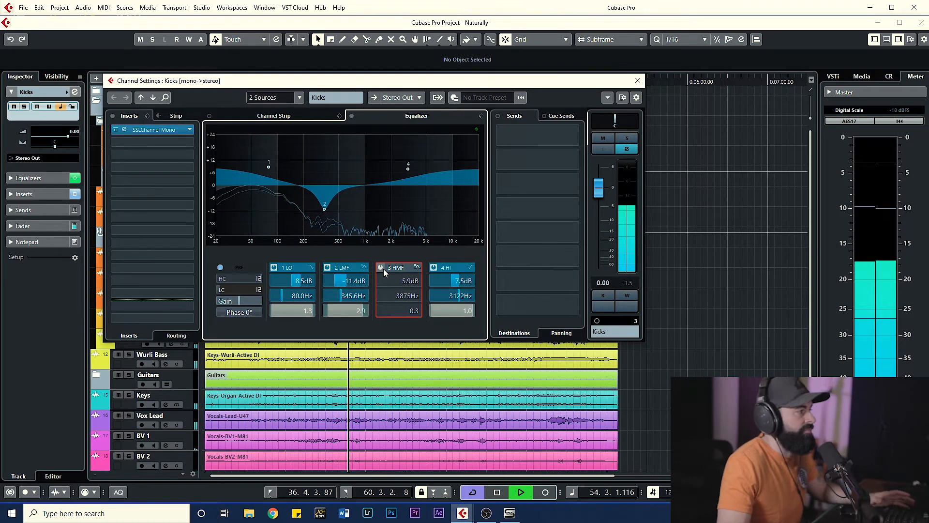
key("space")
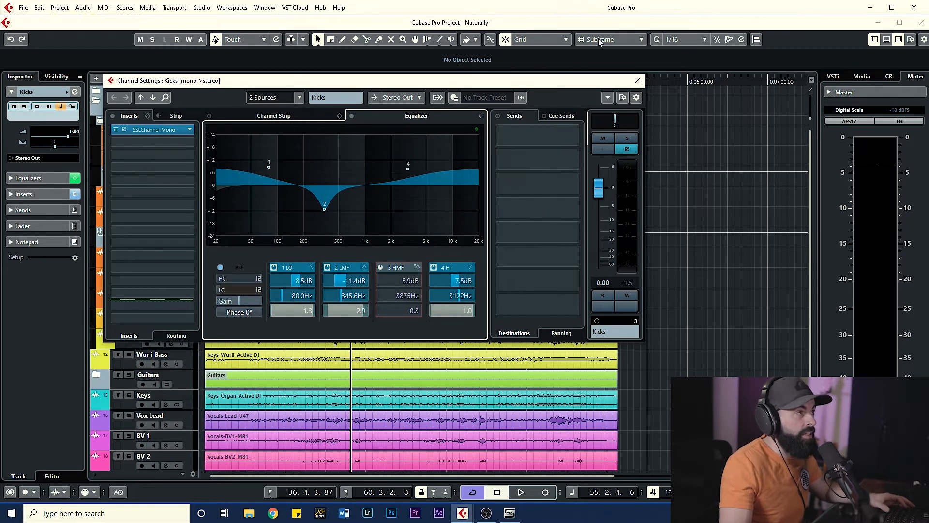
Audition the equalized kick in solo and return to the full mix
left_click(628, 139)
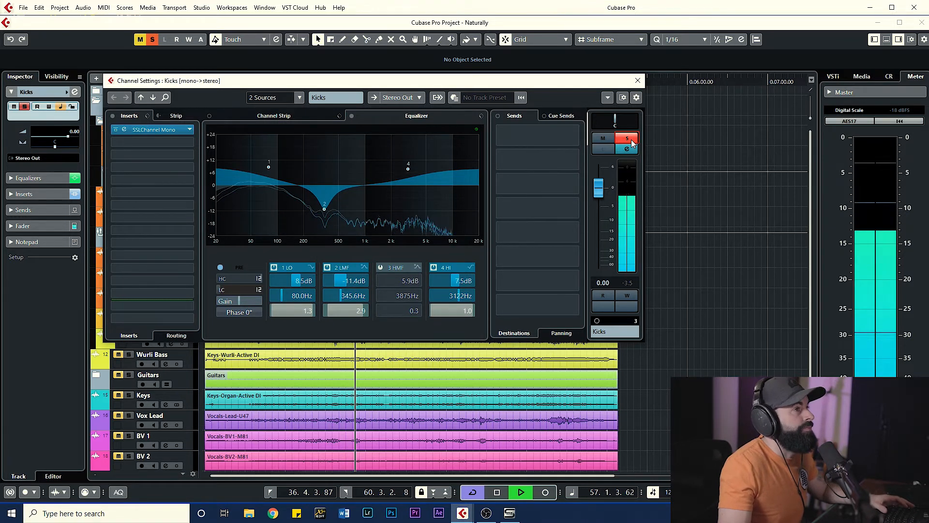
left_click(628, 138)
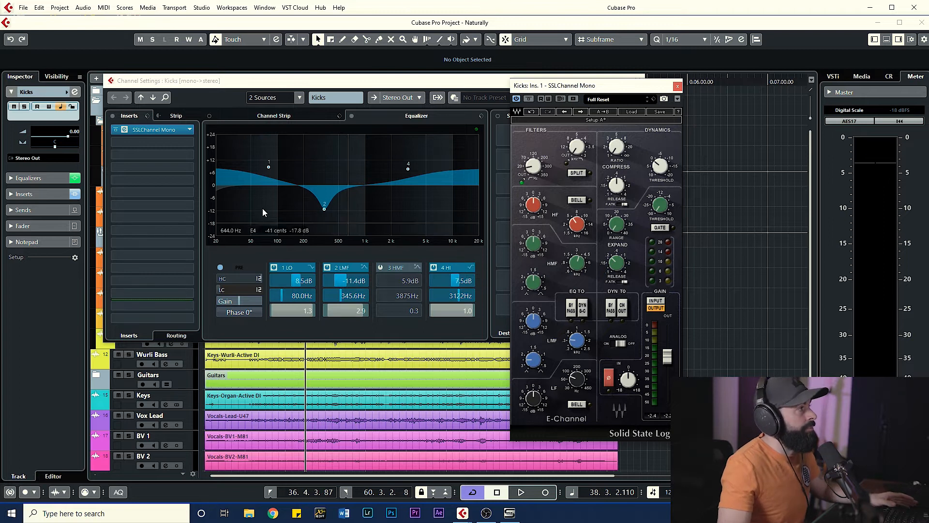
Bypass the Kicks channel's built-in equalizer and audition the kick through the SSLChannel Mono plug-in
left_click(351, 117)
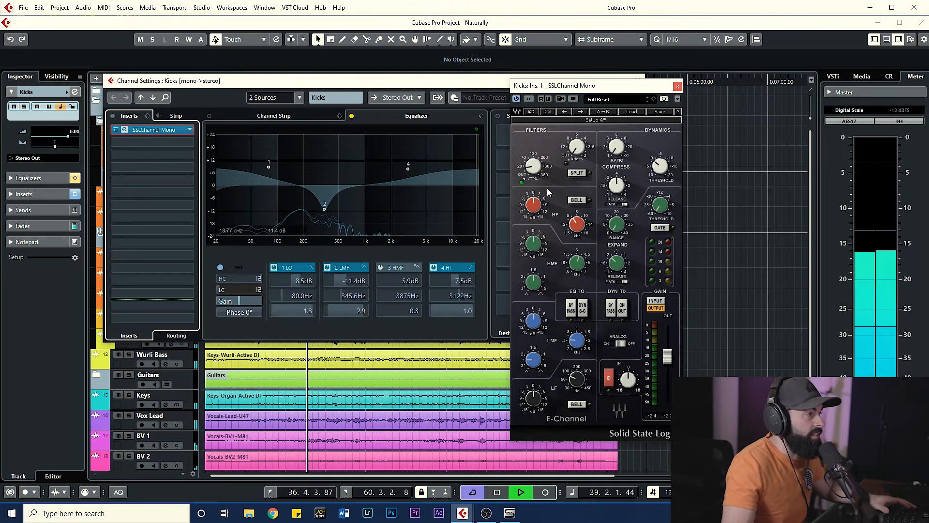
key("space")
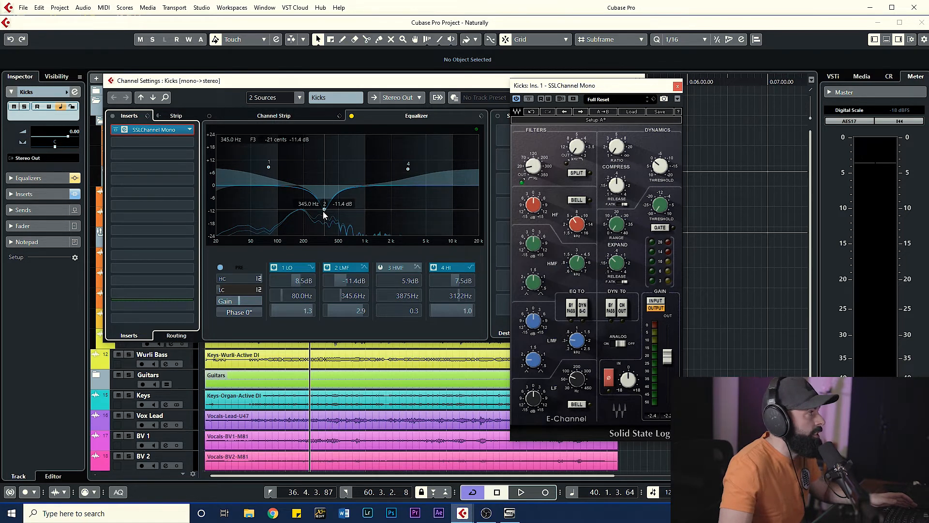
left_click(576, 340)
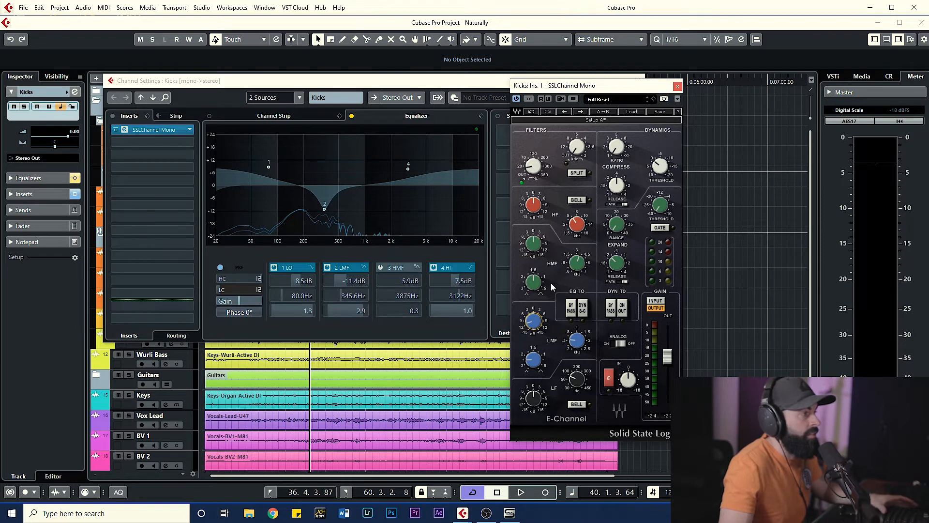
key("space")
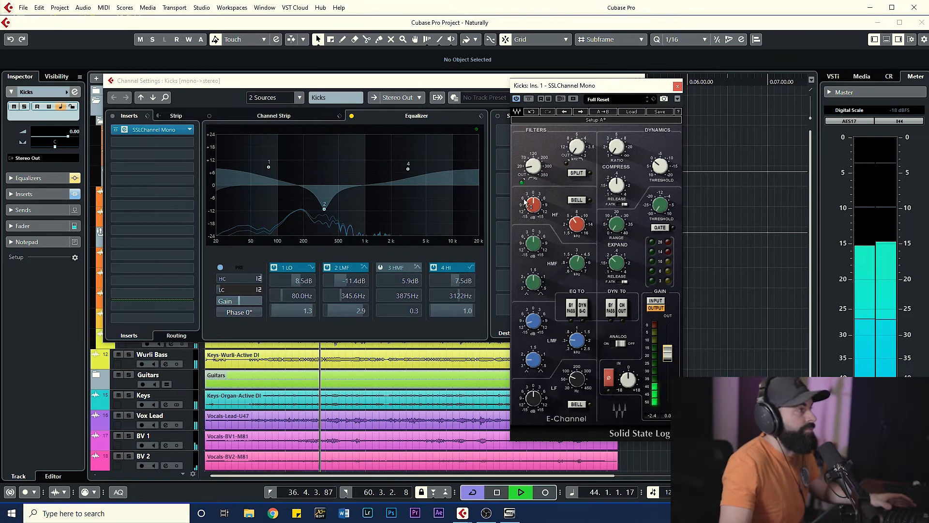
key("space")
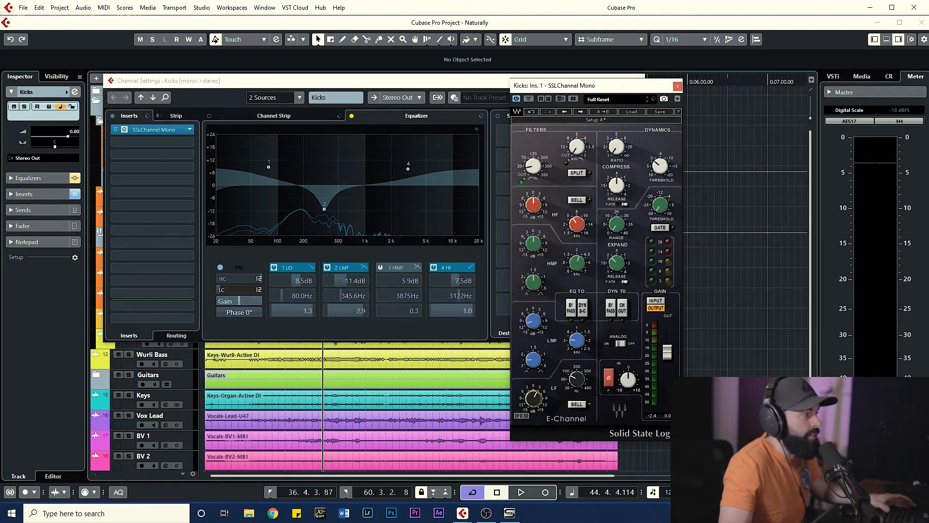
Adjust the SSL channel's low-frequency gain and slightly lower its output fader, comparing the input and output meters during playback
left_click_drag(534, 408, 533, 401)
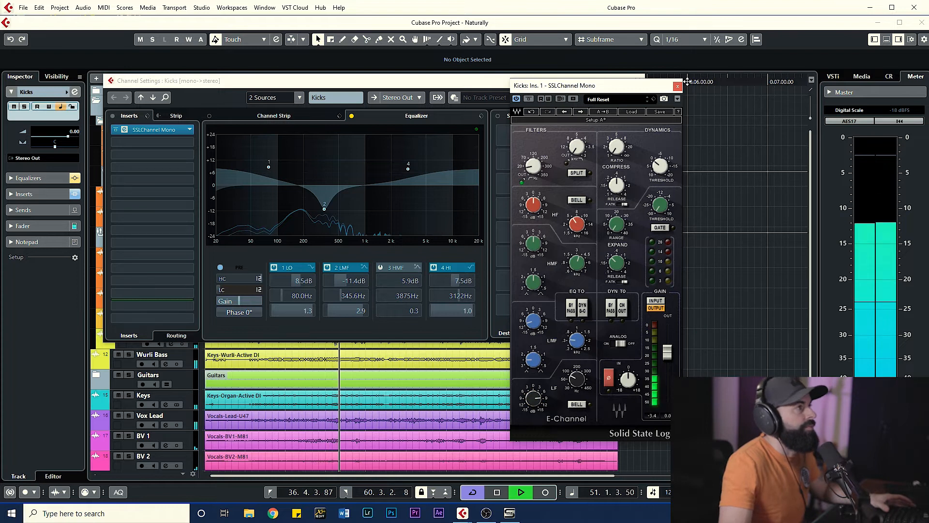
left_click_drag(669, 347, 668, 349)
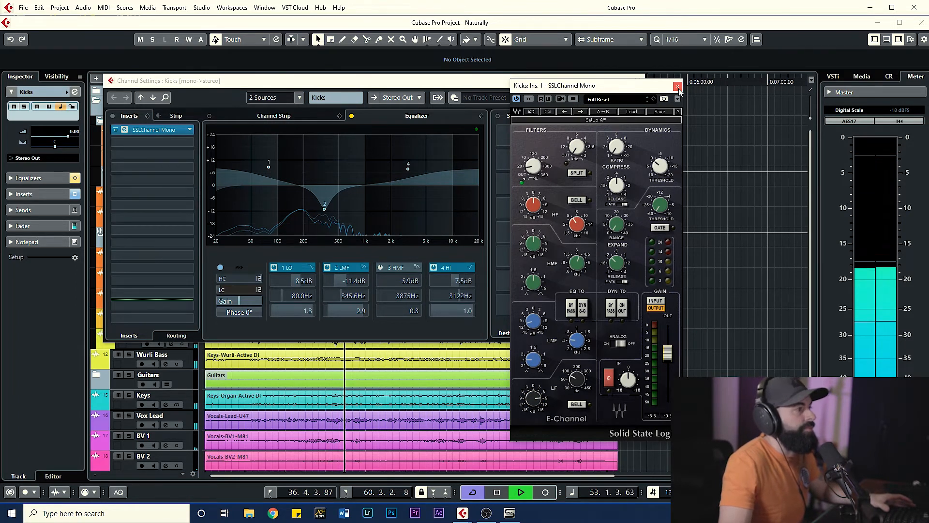
key("space")
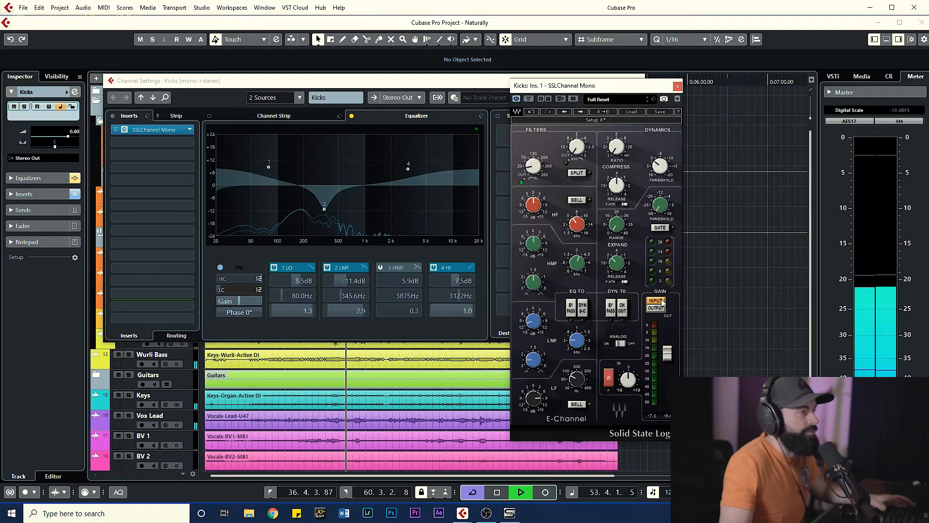
left_click(661, 305)
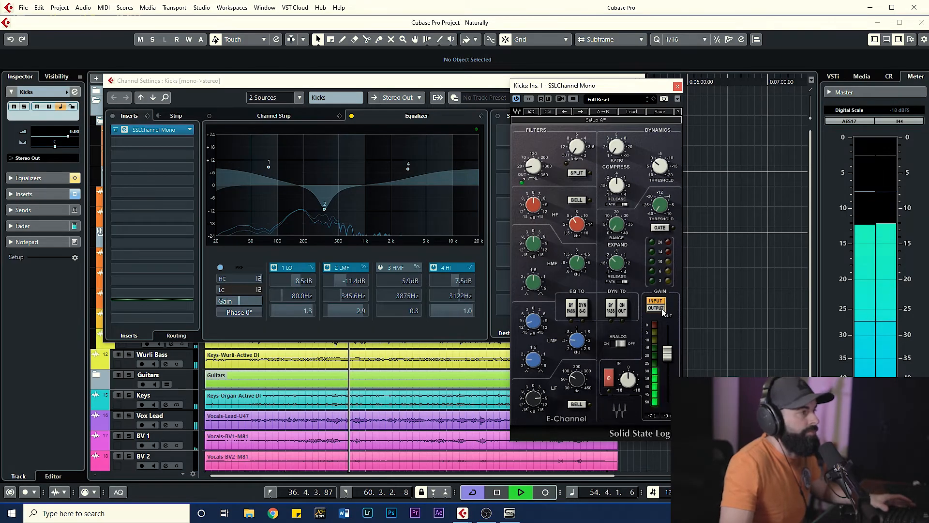
key("space")
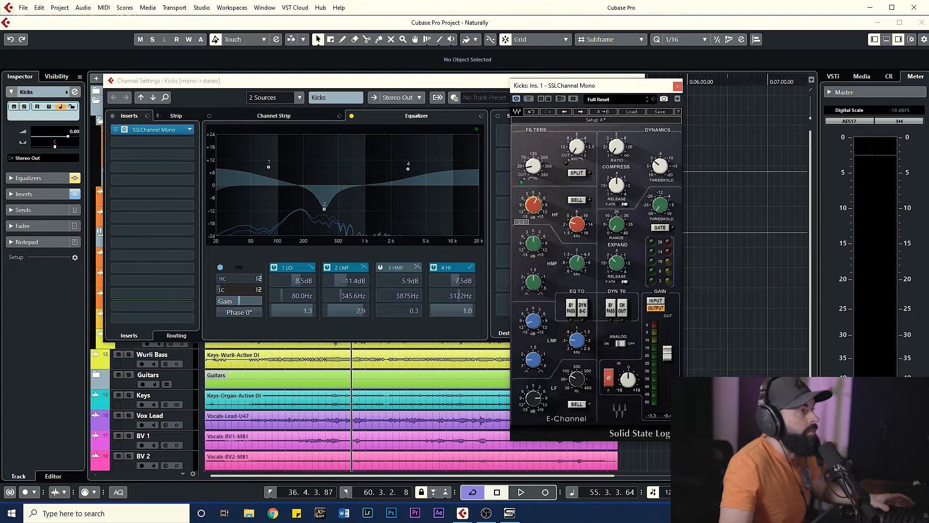
Audition the kick with the SSL high-frequency gain raised, and reposition the plug-in window beside the equalizer curve
key("space")
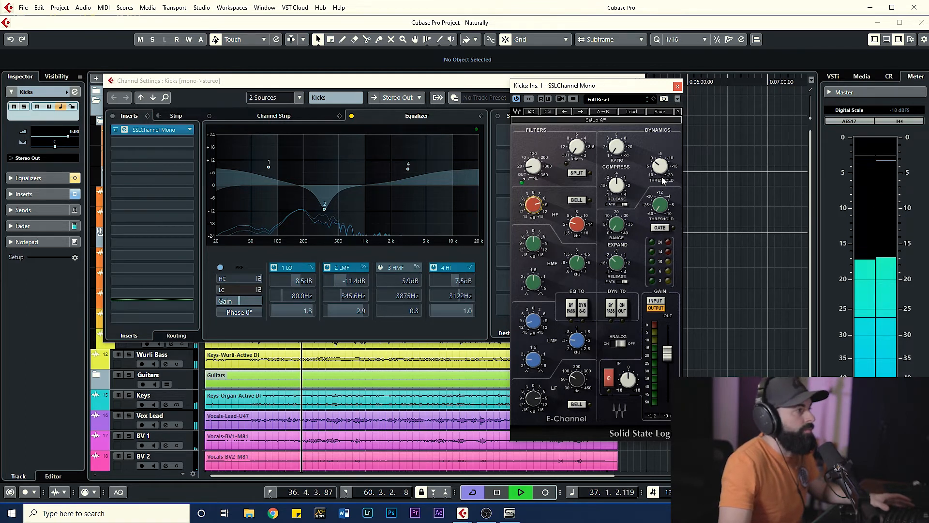
left_click(678, 87)
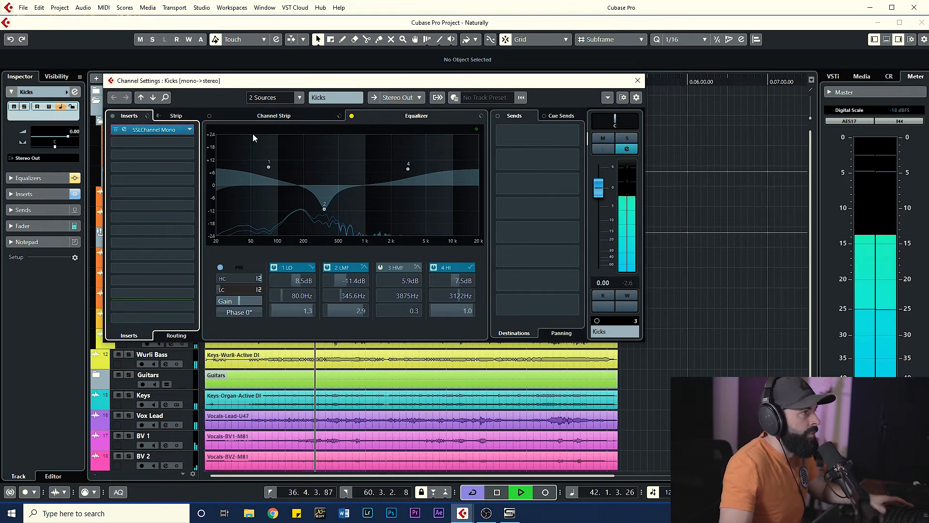
key("space")
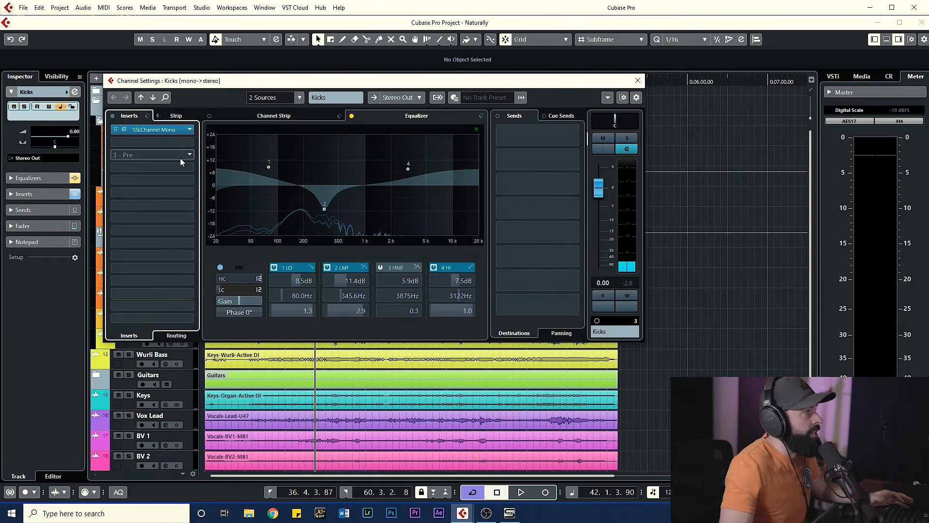
left_click(131, 129)
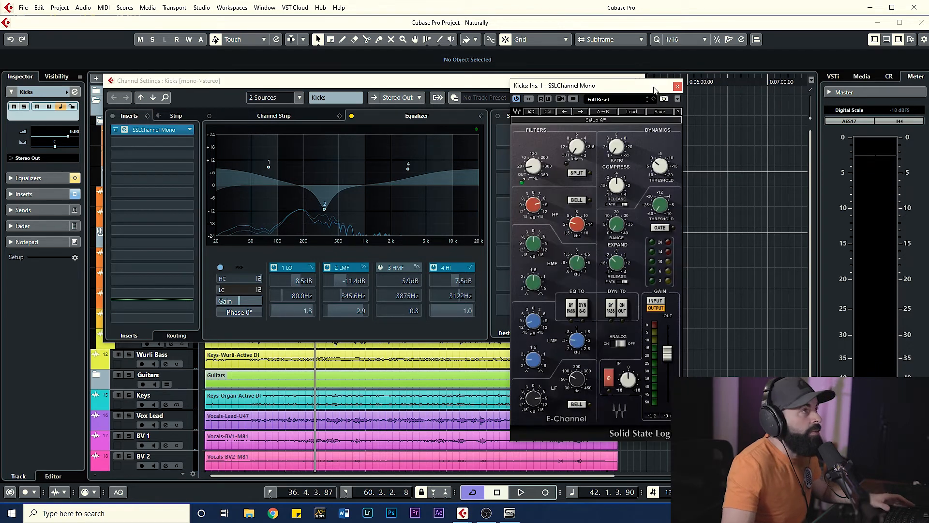
left_click_drag(607, 89, 622, 87)
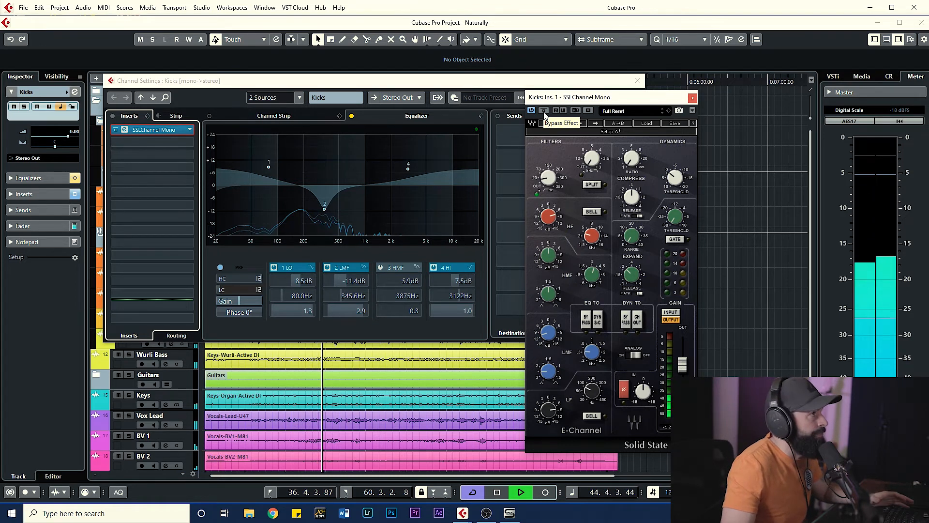
Compare the kick without processing, through the built-in equalizer and through the SSL plug-in, and stop playback with the plug-in active
left_click(544, 111)
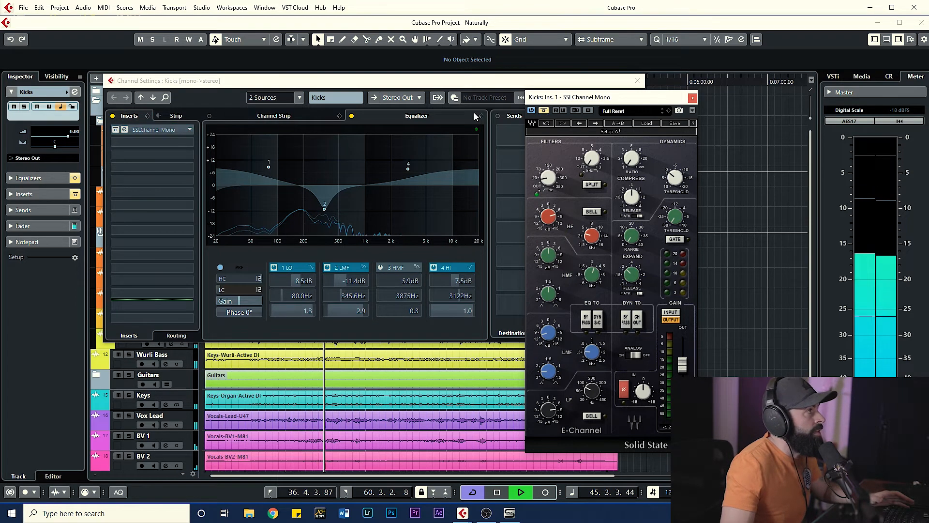
left_click(352, 116)
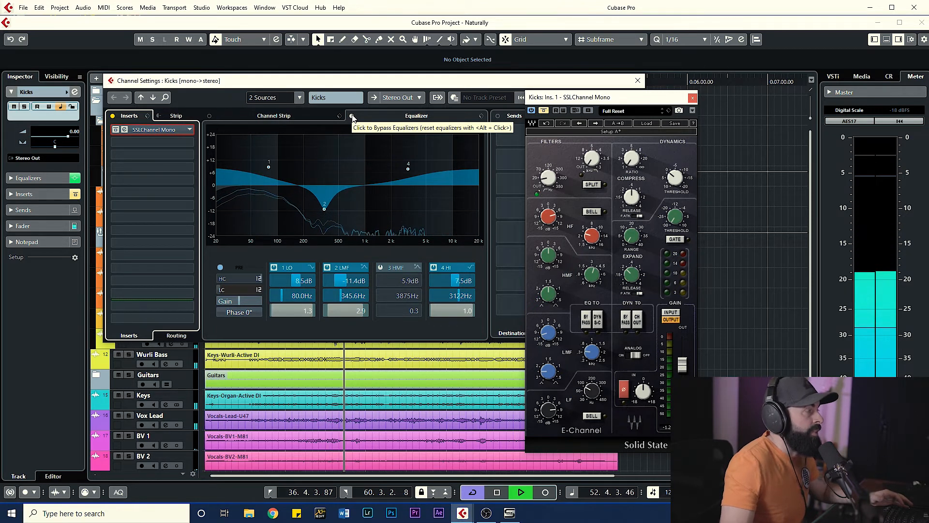
left_click(352, 116)
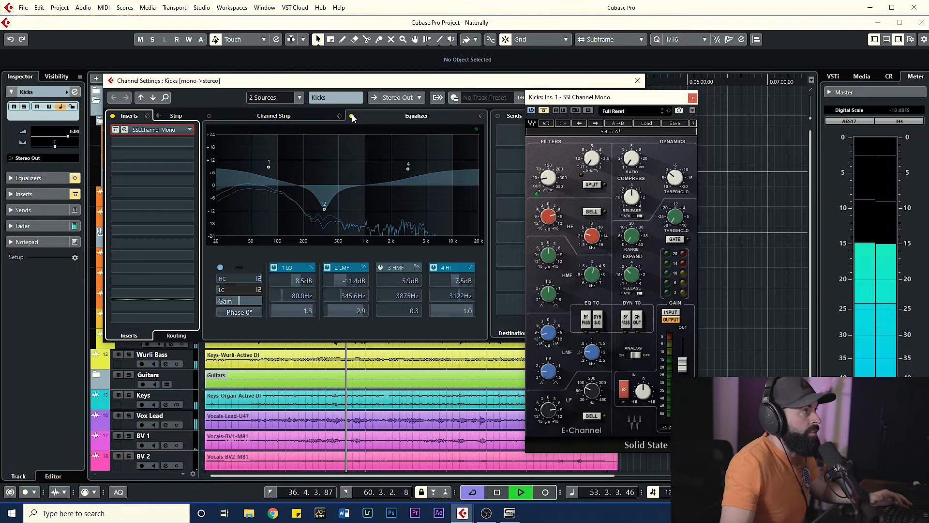
left_click(543, 110)
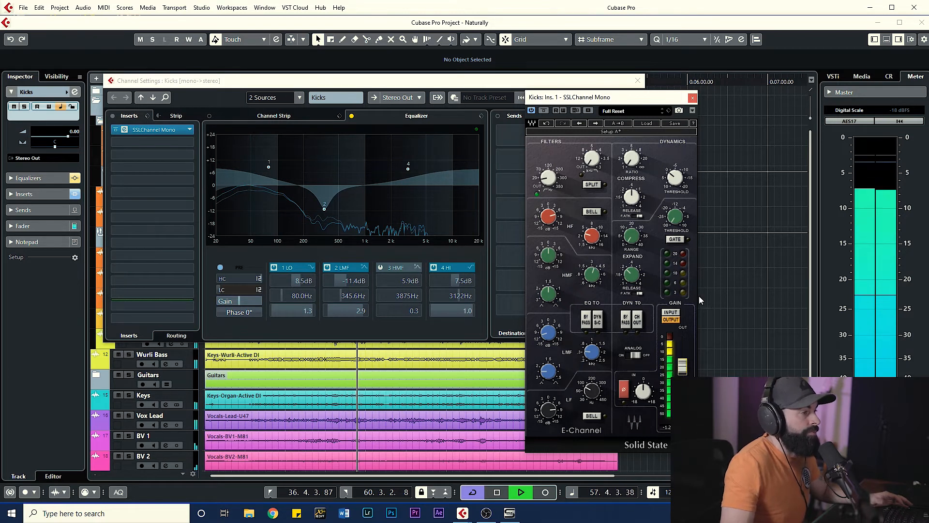
key("space")
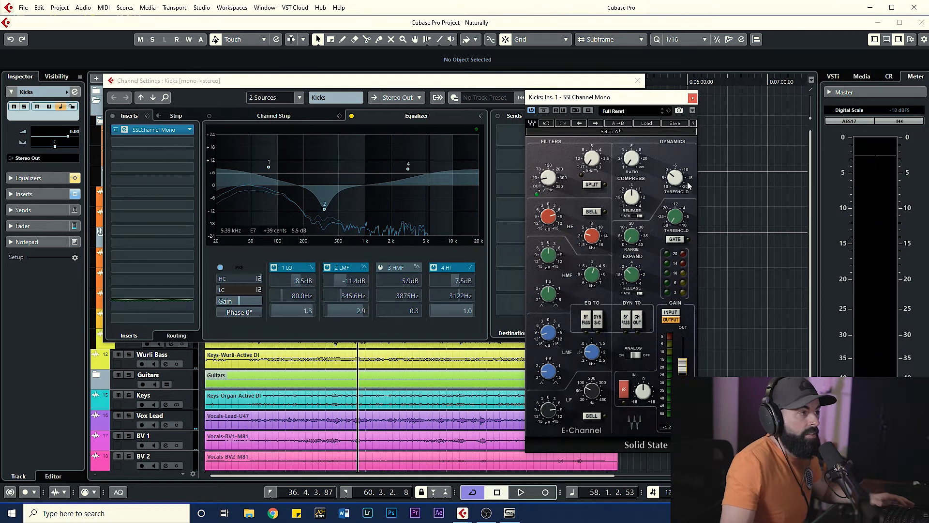
Bring the SSL plug-in window near the equalizer's bypass control and compare both kick equalizers again in the playing mix
left_click_drag(636, 96, 519, 81)
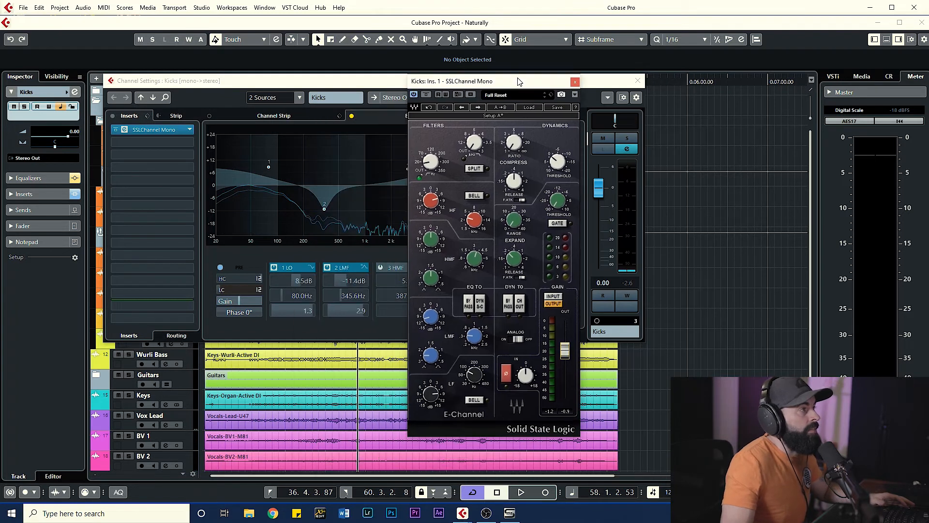
key("space")
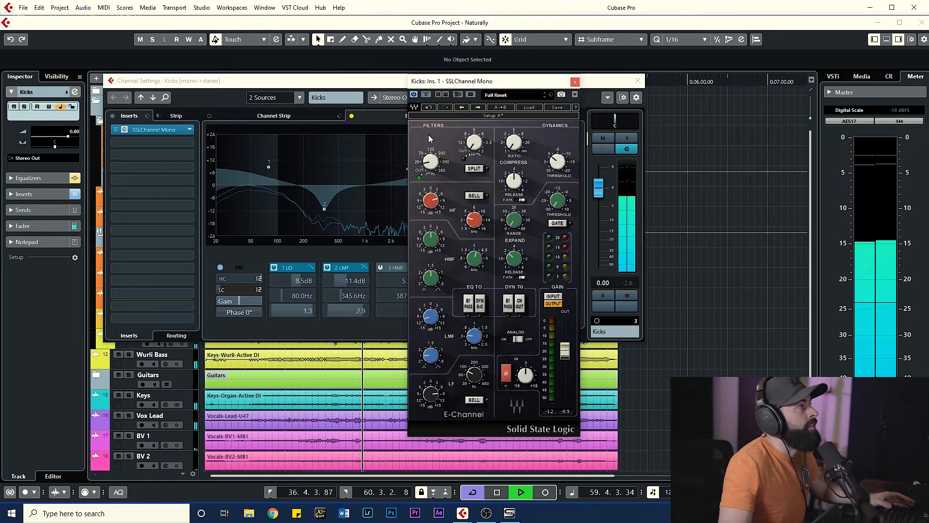
left_click(351, 116)
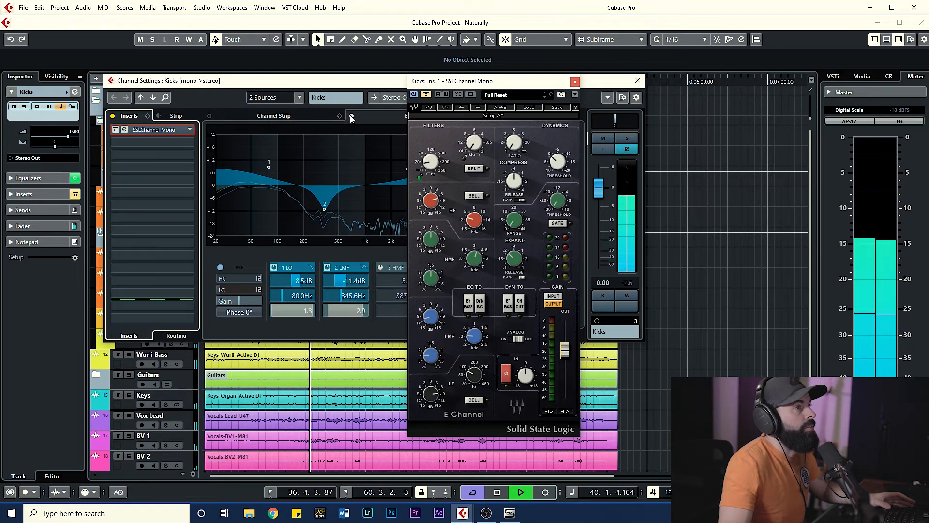
left_click(351, 116)
left_click(427, 96)
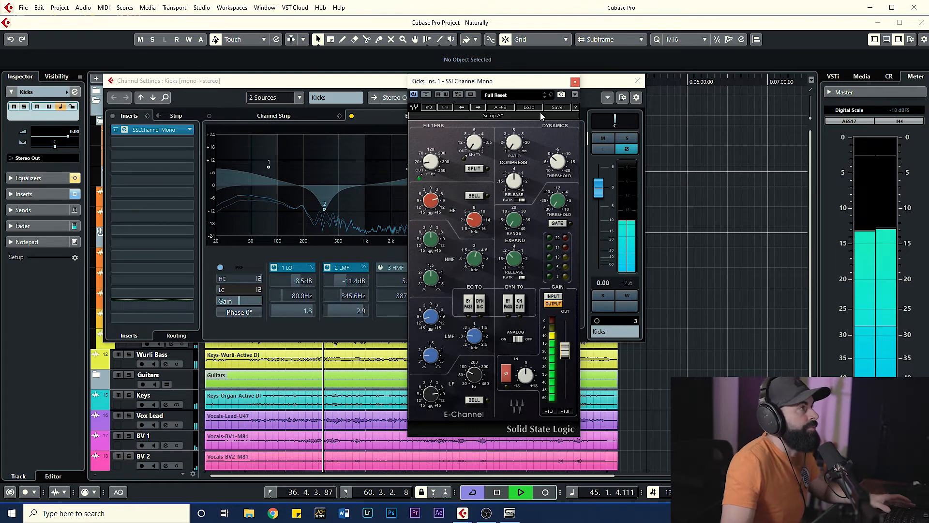
Move the plug-in window clear of the channel settings, bypass the SSL plug-in, and toggle the built-in kick equalizer on and off
left_click_drag(537, 85, 723, 78)
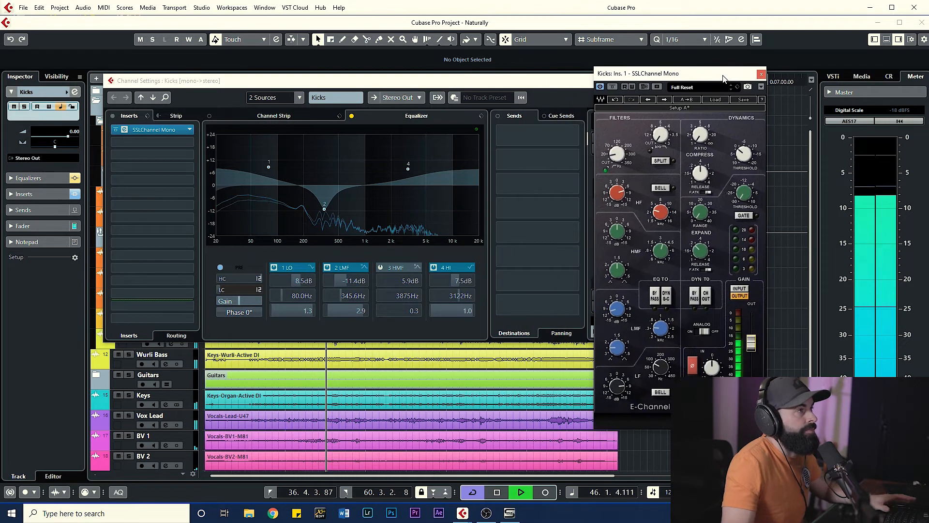
left_click(612, 87)
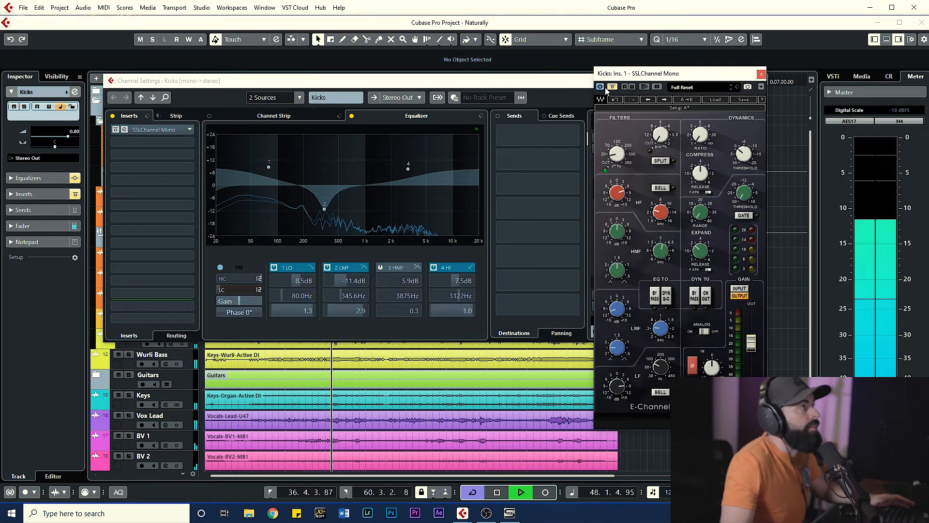
left_click(352, 116)
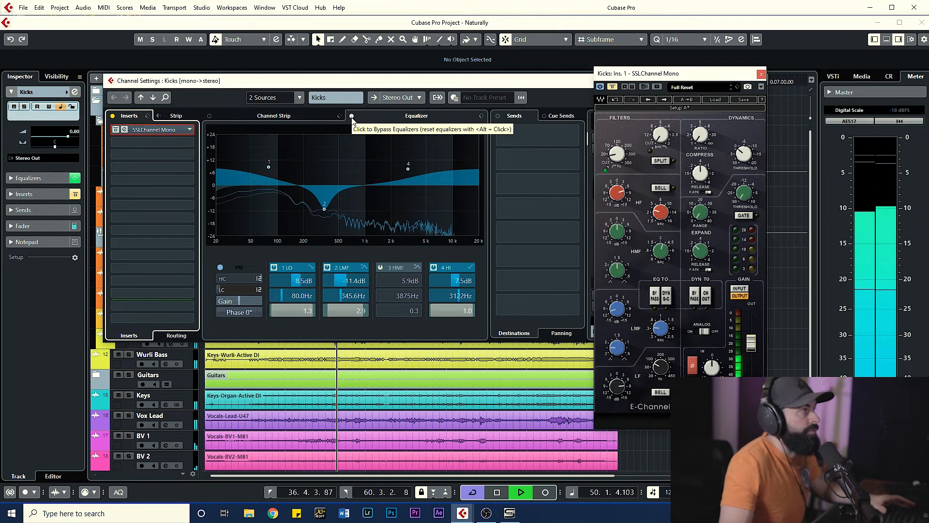
left_click(351, 117)
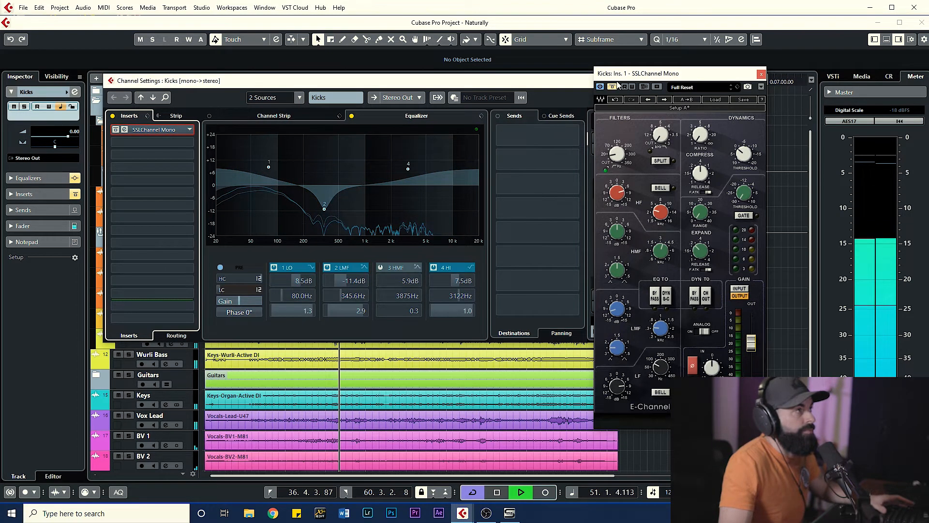
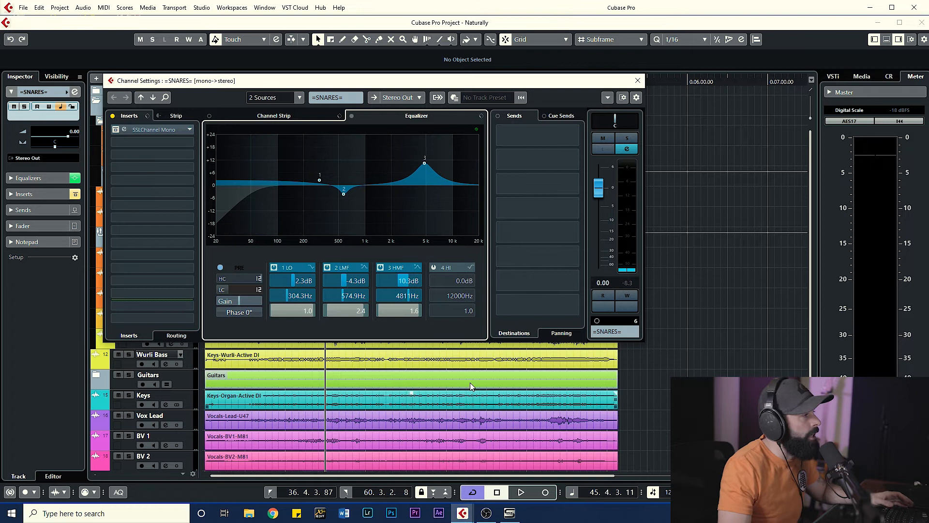
Replace the =SNARES= channel's high-mid boost with a 4.1 dB high shelf at 2214 Hz while playing the mix
left_click(381, 267)
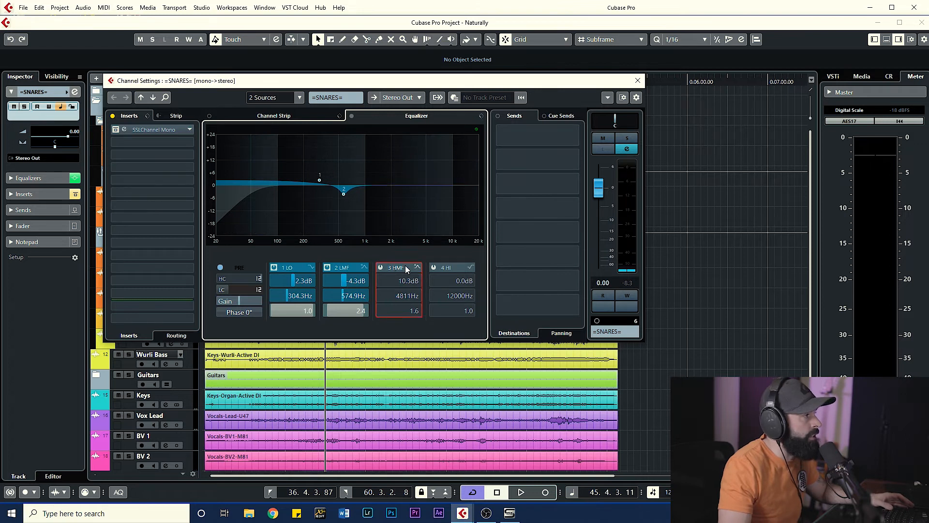
left_click(434, 268)
left_click_drag(458, 186, 421, 178)
key("space")
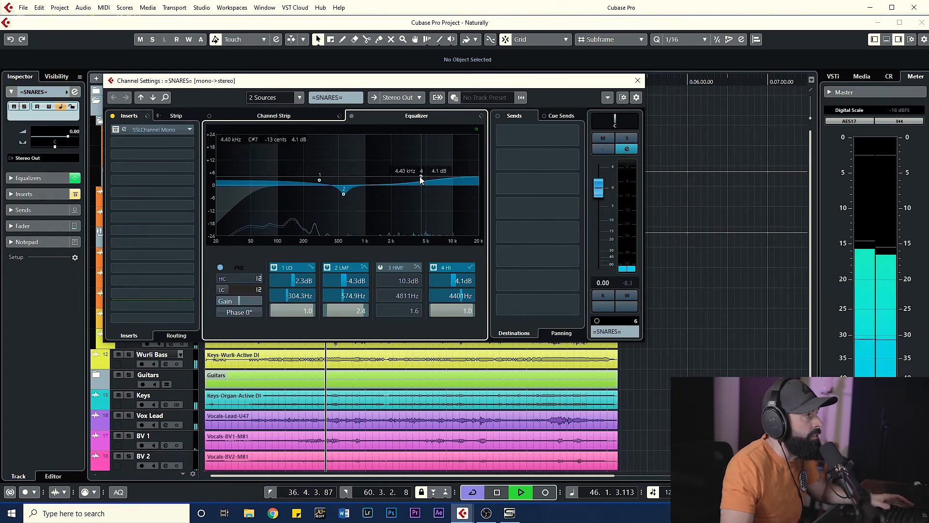
left_click_drag(421, 180, 396, 179)
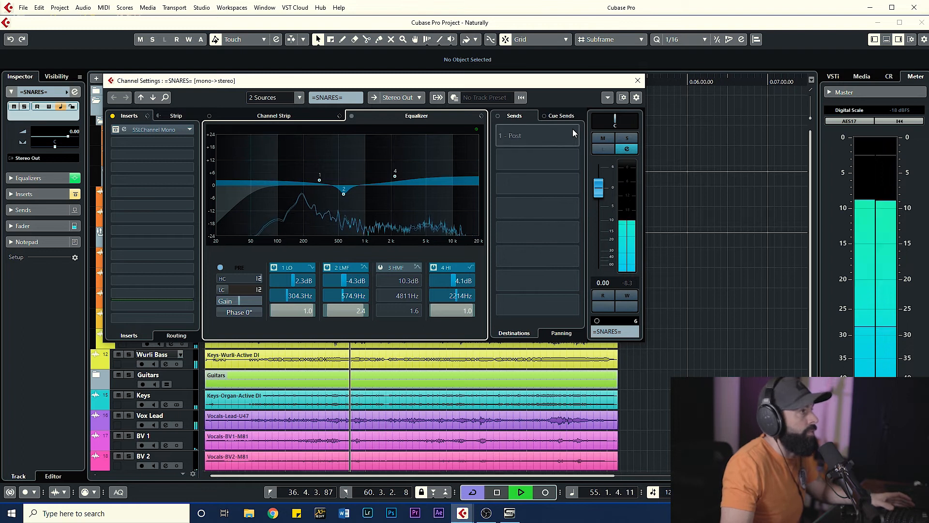
Check the snares in solo and refine their equalizer, moving the high shelf to 3202 Hz and the low band to 1.1 dB at 292.9 Hz
left_click(621, 140)
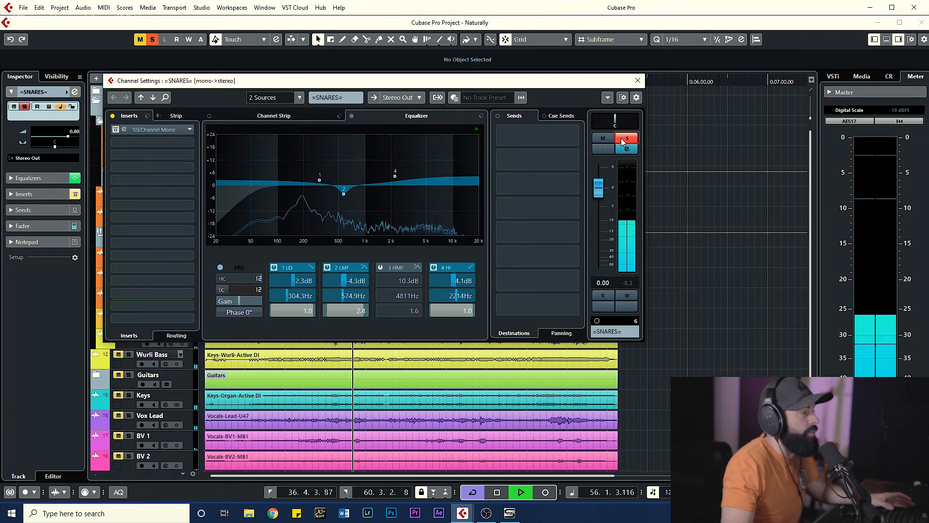
left_click(620, 139)
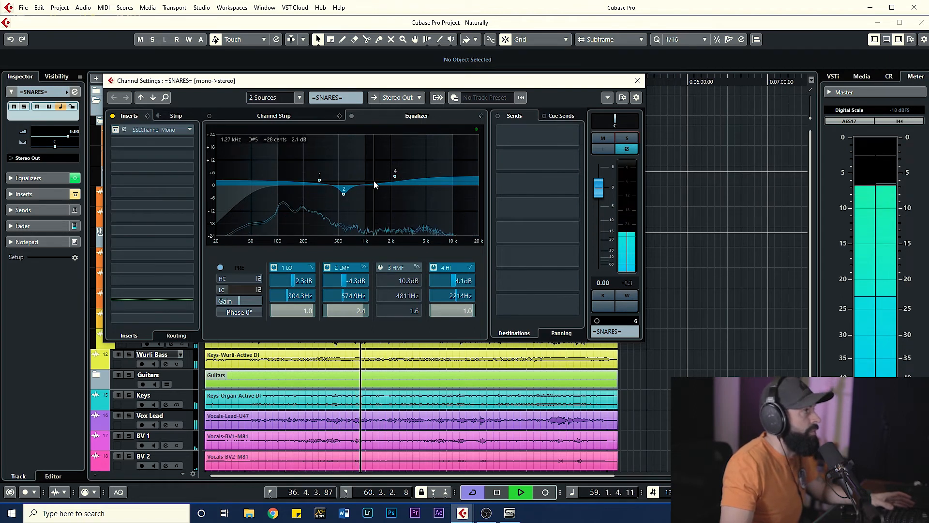
left_click_drag(396, 176, 410, 179)
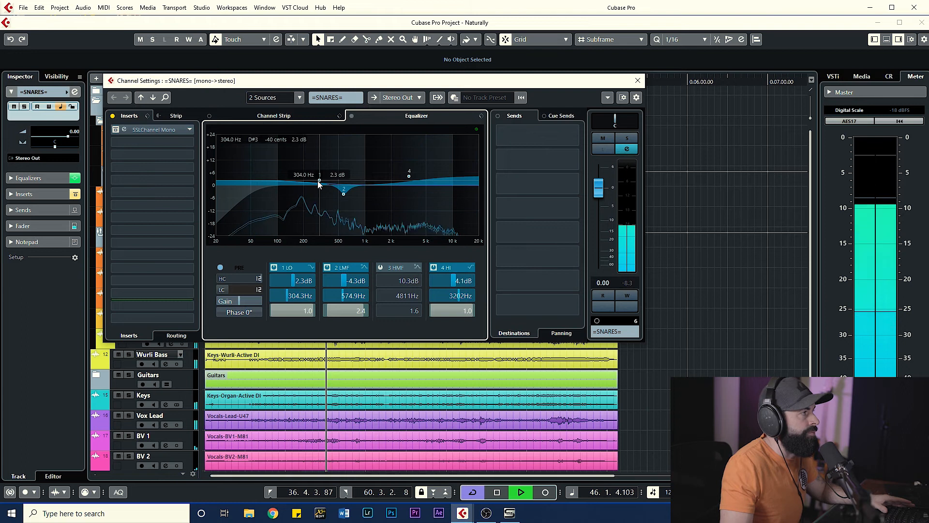
left_click_drag(319, 181, 318, 182)
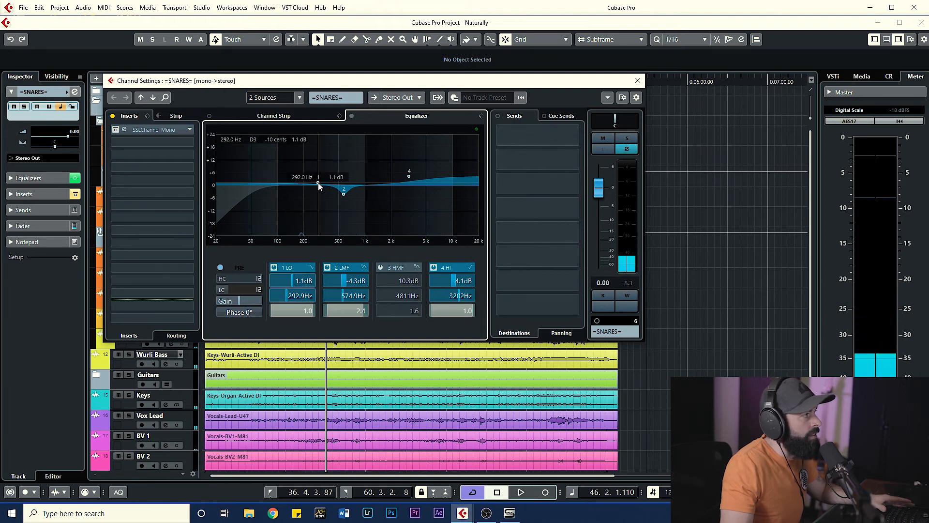
key("space")
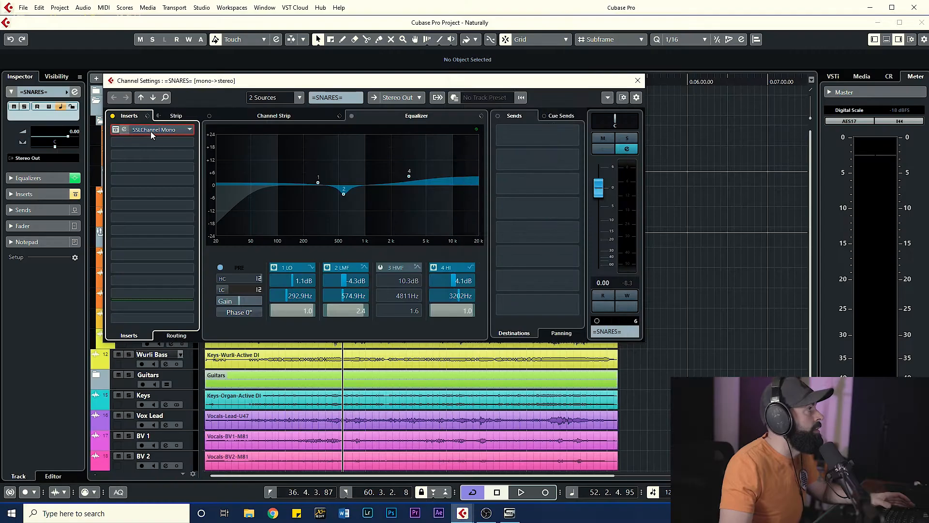
Bypass the built-in equalizer on =SNARES= and recreate its low cut and low-mid dip in the SSL plug-in
left_click(150, 130)
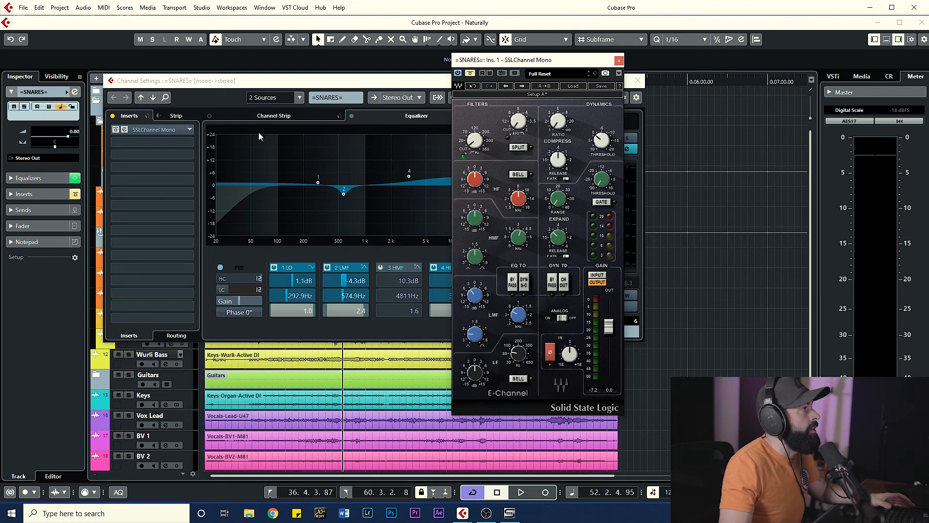
left_click(352, 116)
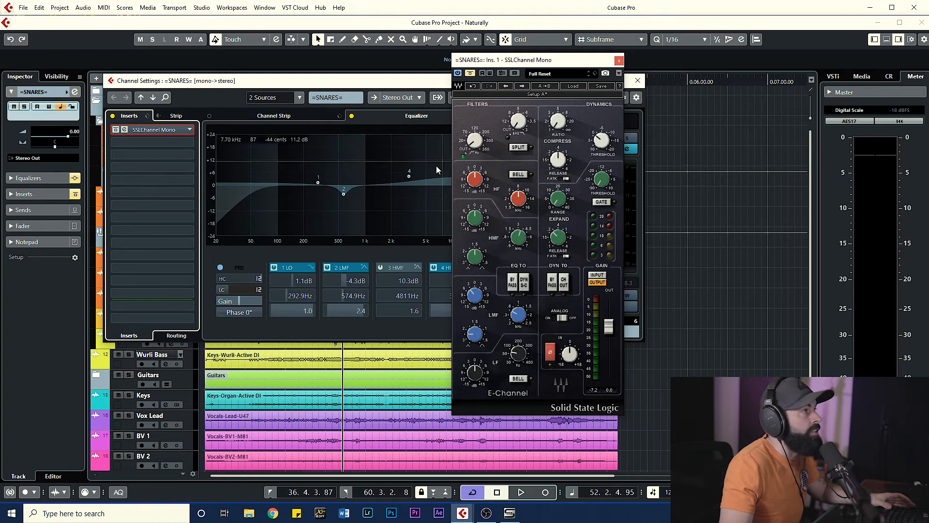
left_click(476, 140)
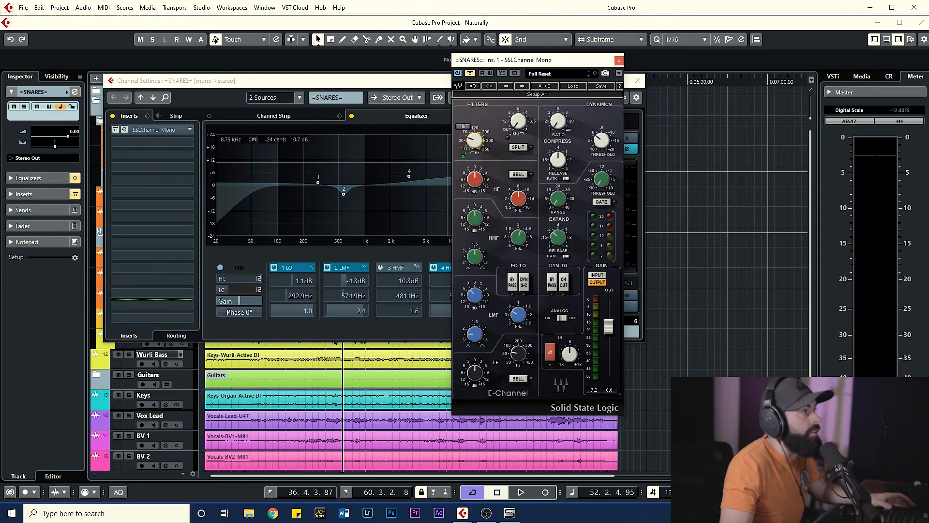
key("space")
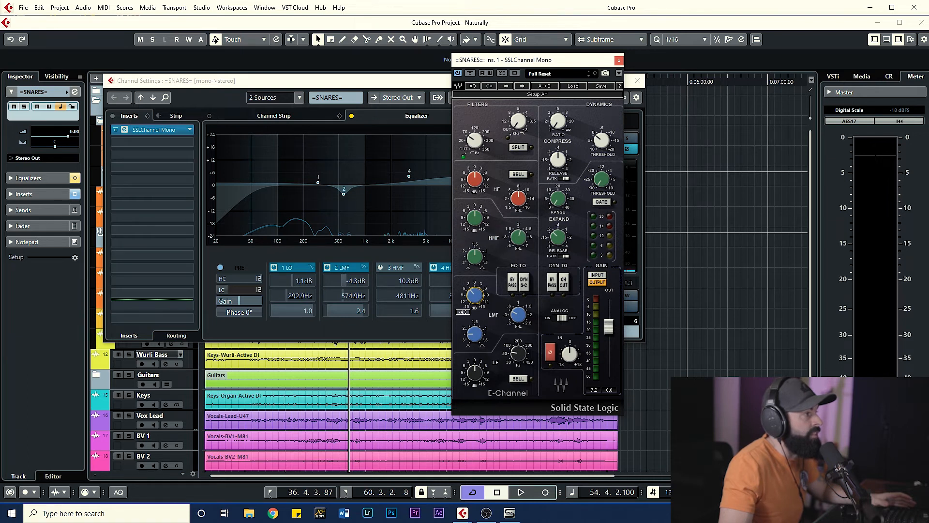
left_click_drag(475, 337, 475, 341)
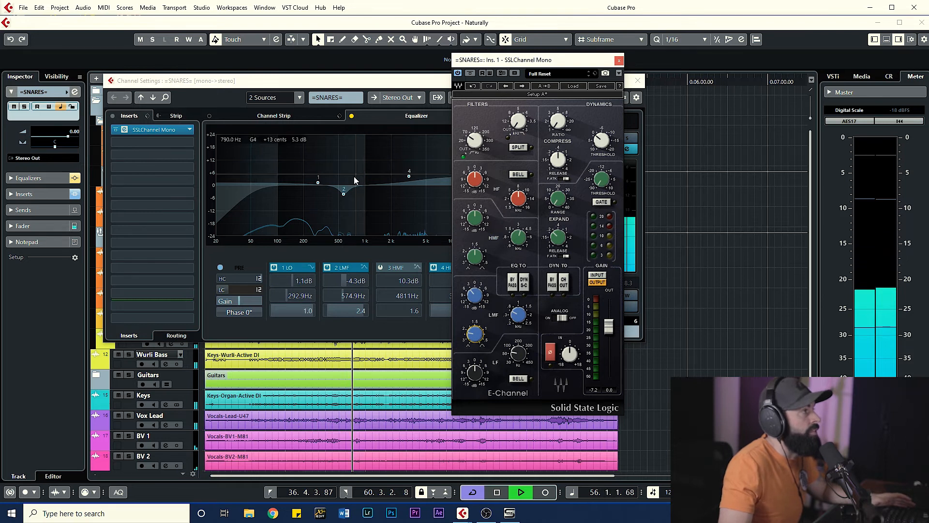
key("space")
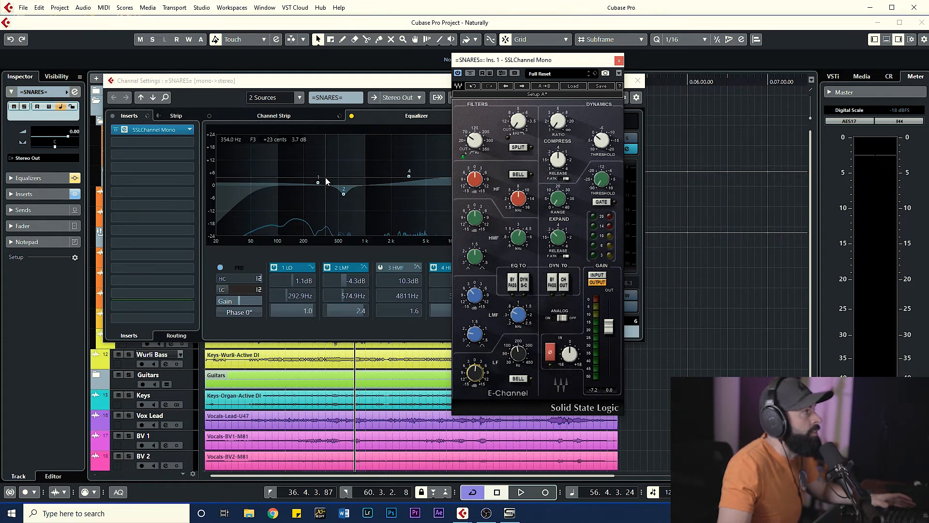
Boost the SSL plug-in's low and high bands to match the snares' built-in equalizer in the mix, and briefly check the snares in solo
key("space")
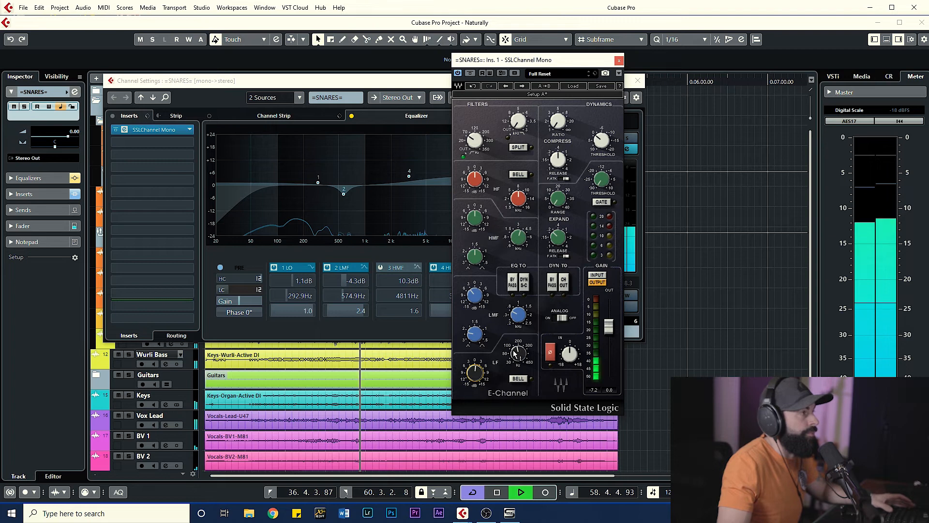
key("space")
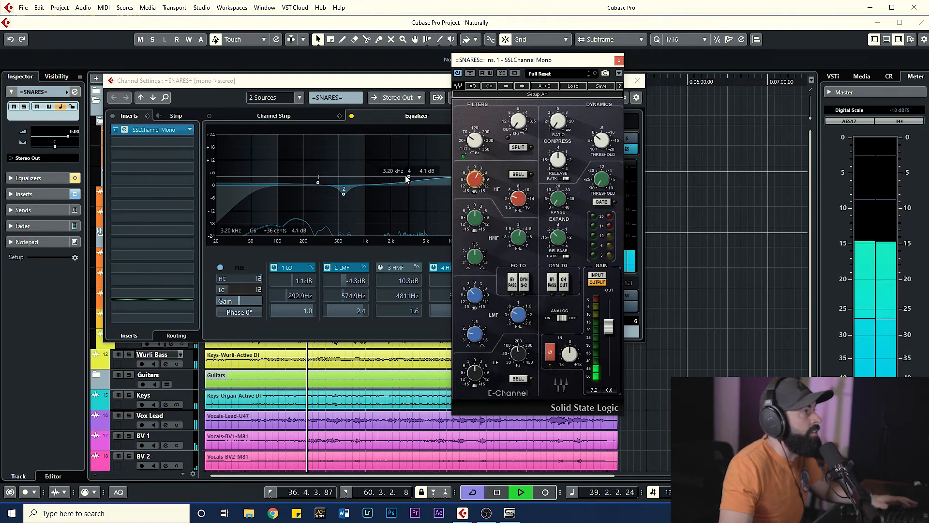
left_click_drag(476, 180, 475, 175)
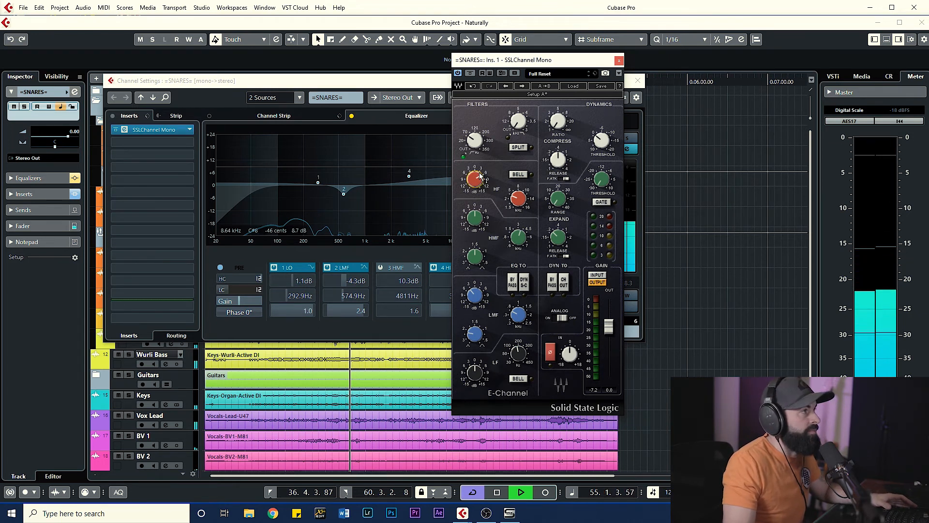
left_click_drag(479, 176, 480, 178)
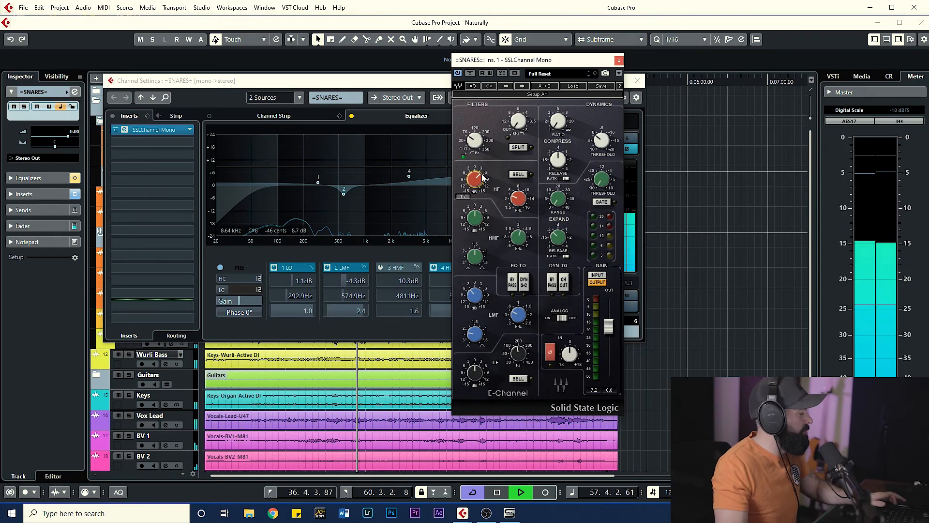
left_click(619, 60)
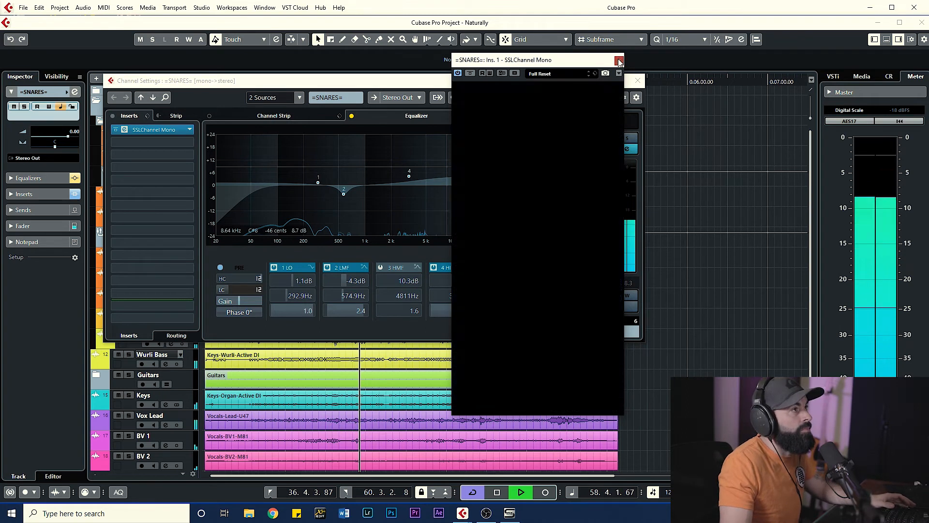
left_click(627, 139)
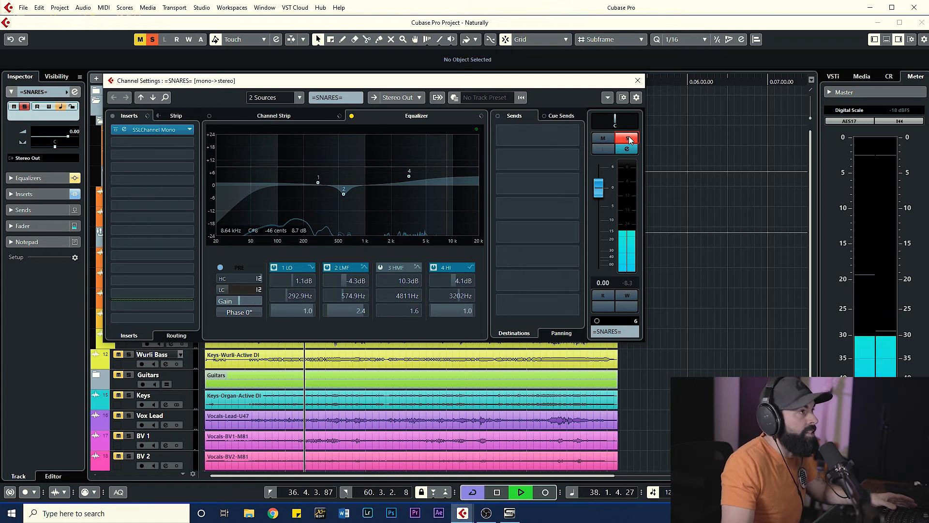
left_click(627, 138)
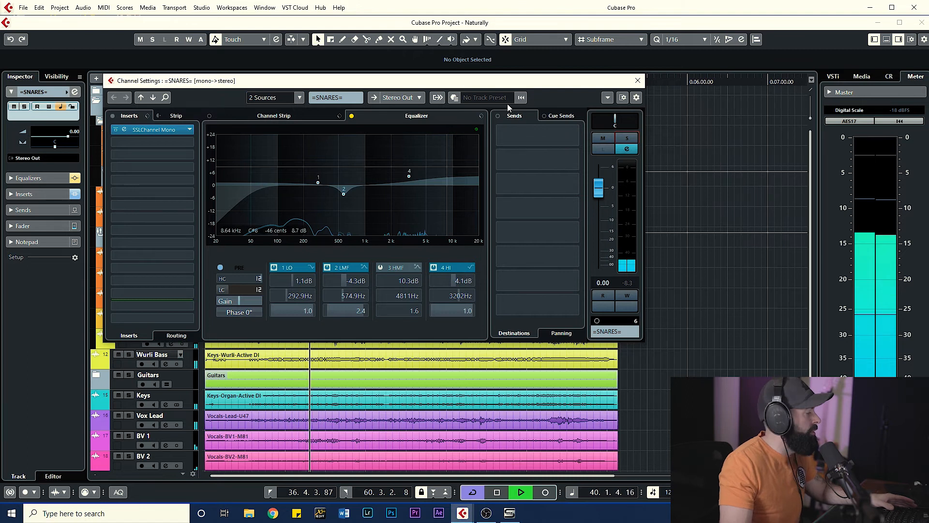
Compare the SSL plug-in and the built-in equalizer on =SNARES= in the playing mix by alternately bypassing each one
mouse_move(499, 126)
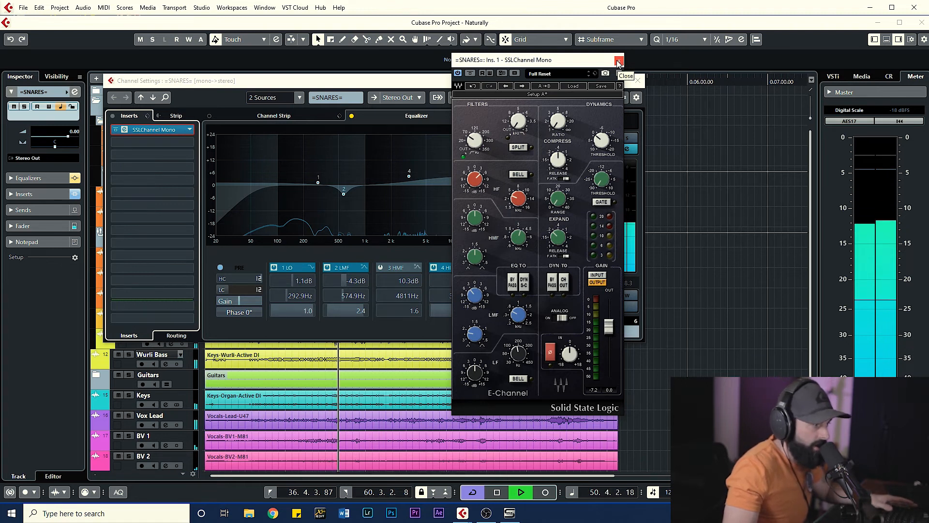
left_click(471, 73)
left_click(351, 116)
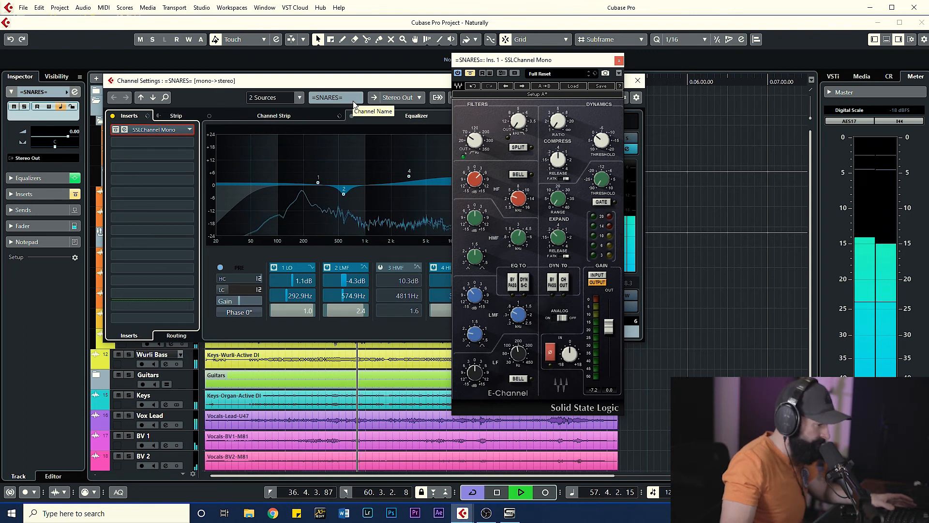
left_click(351, 115)
left_click(469, 73)
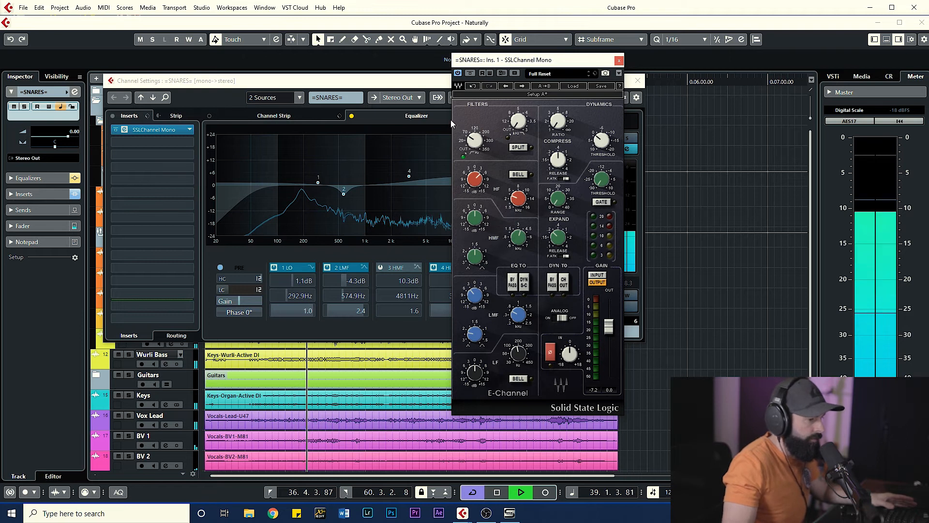
left_click(471, 74)
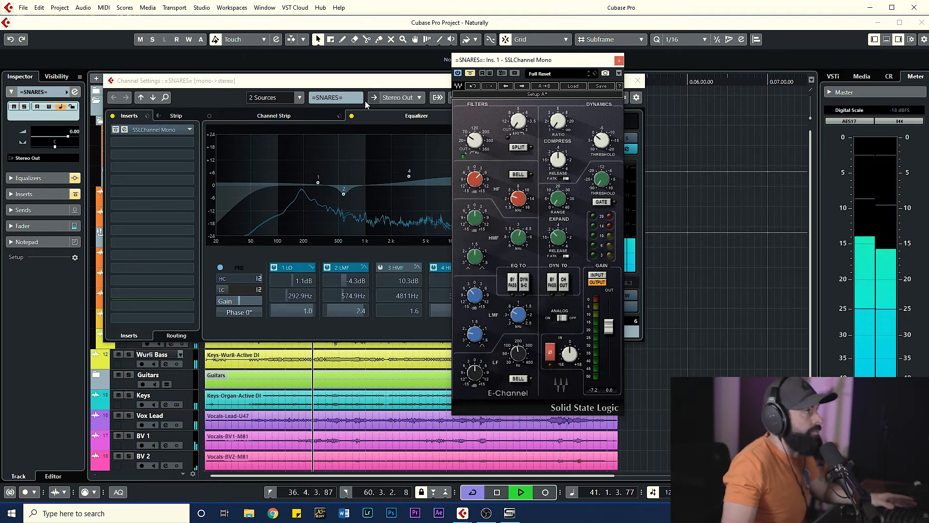
left_click(352, 115)
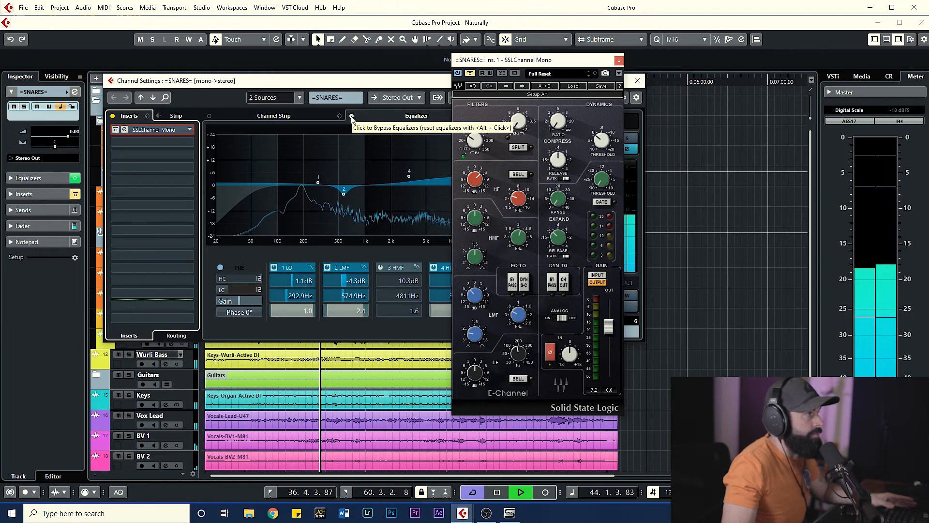
left_click(351, 116)
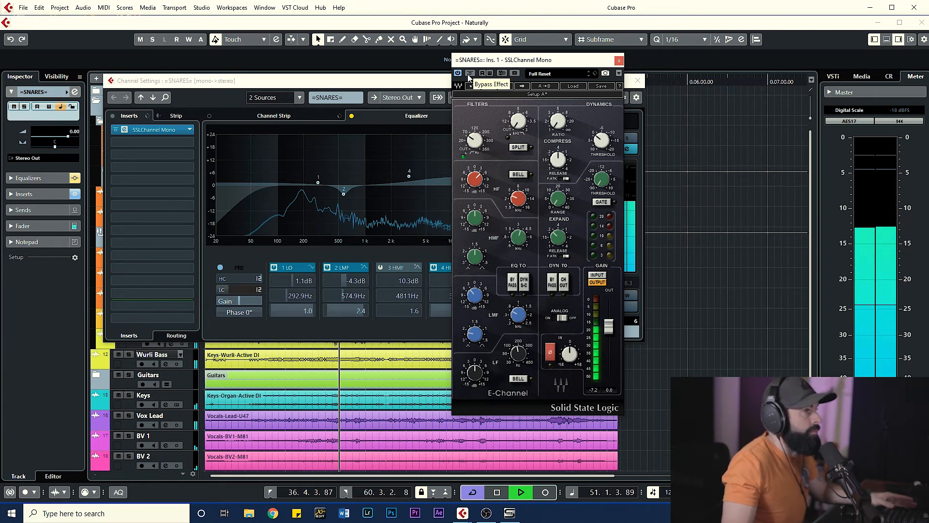
left_click(470, 73)
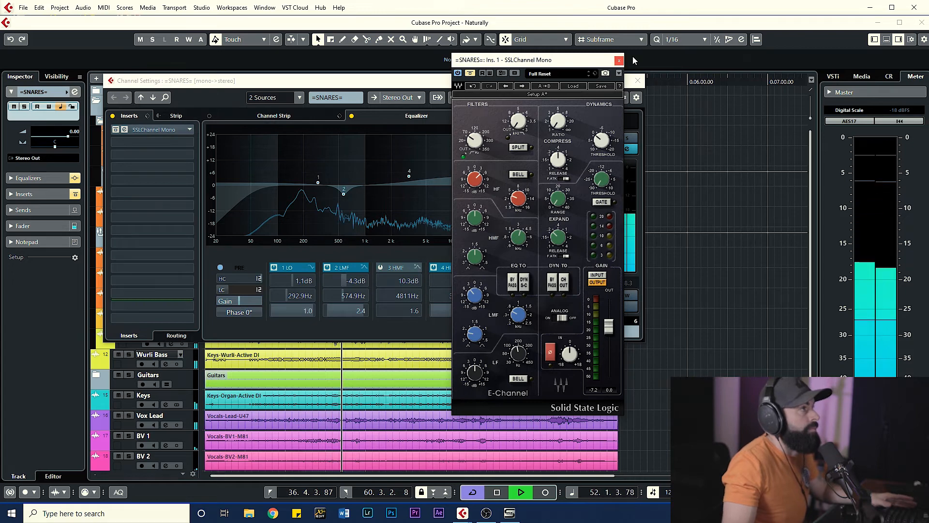
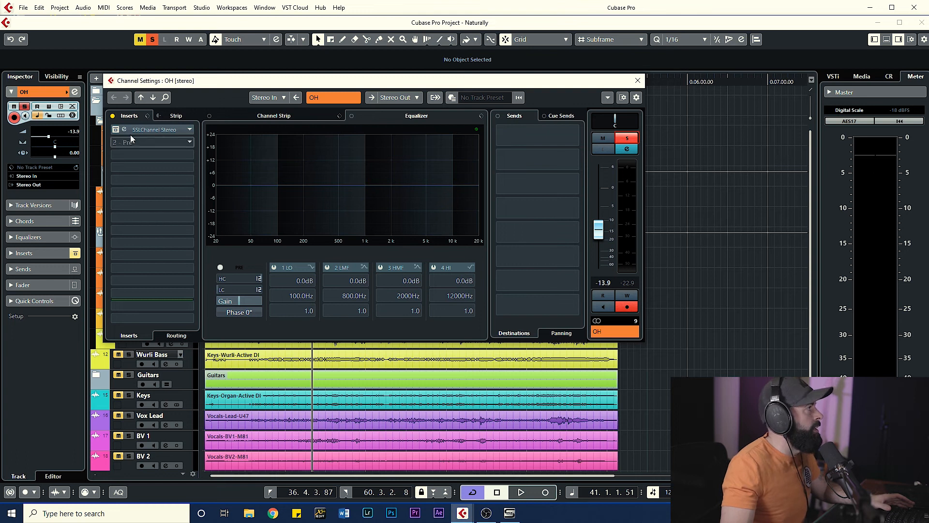
Check the SSL filter setting on the OH channel, then enable the built-in low cut at about 297 Hz and toggle the equalizer while playing
left_click(124, 130)
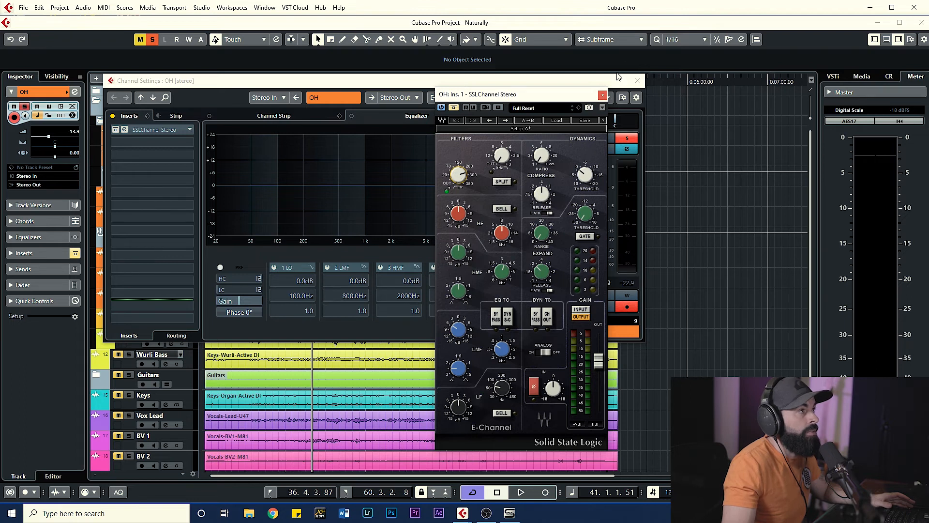
left_click(603, 95)
left_click(221, 289)
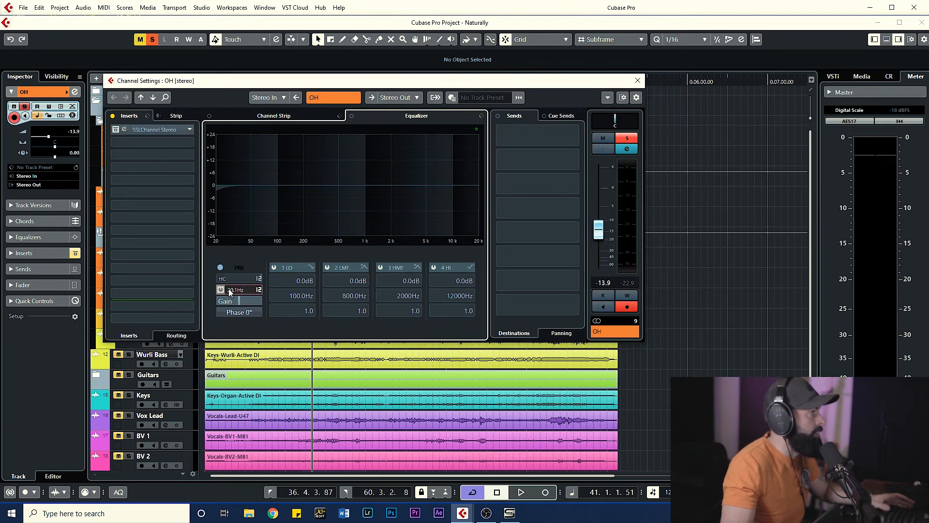
left_click_drag(239, 295, 248, 292)
scroll(247, 292, "up", 3)
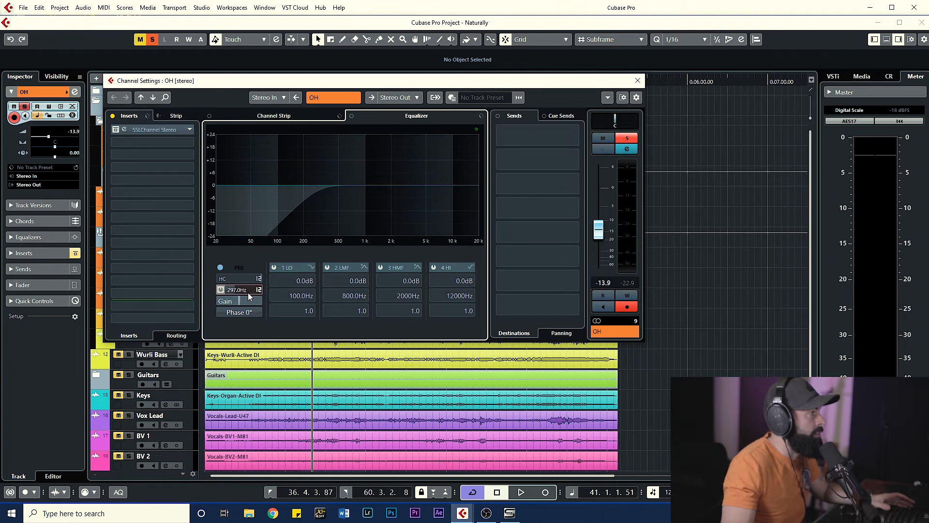
scroll(248, 292, "down", 3)
key("space")
left_click(351, 116)
left_click(351, 116)
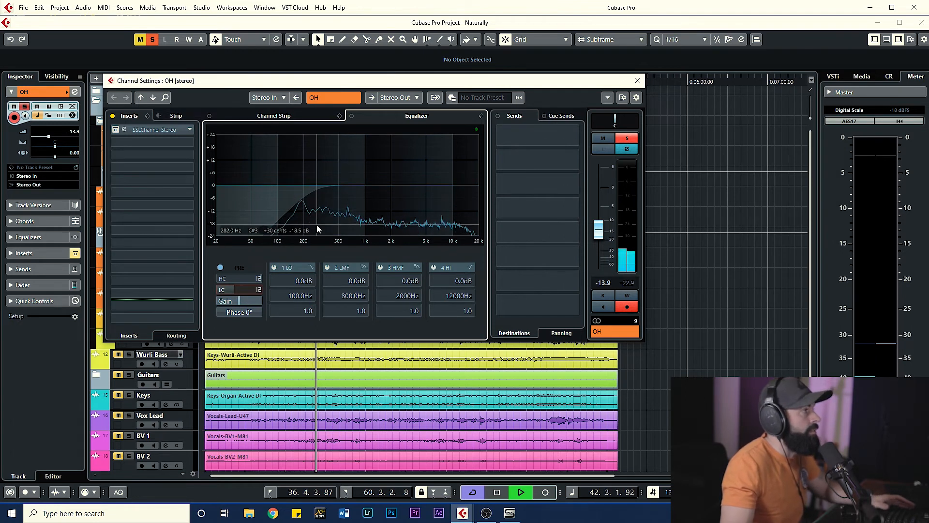
Enable the OH equalizer's LMF band, find the boxy frequency with a narrow boost, and cut it 10.3 dB at 713.7 Hz with Q 3.1
left_click(327, 267)
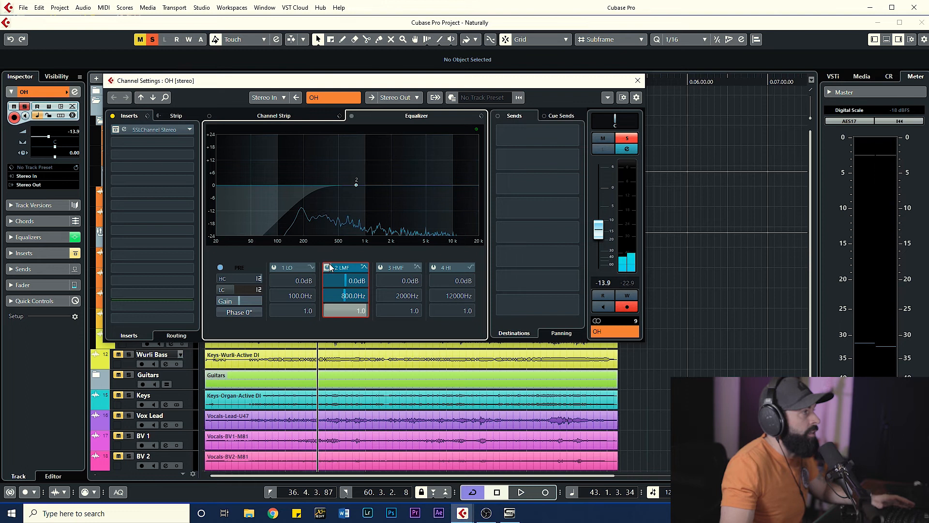
left_click(130, 131)
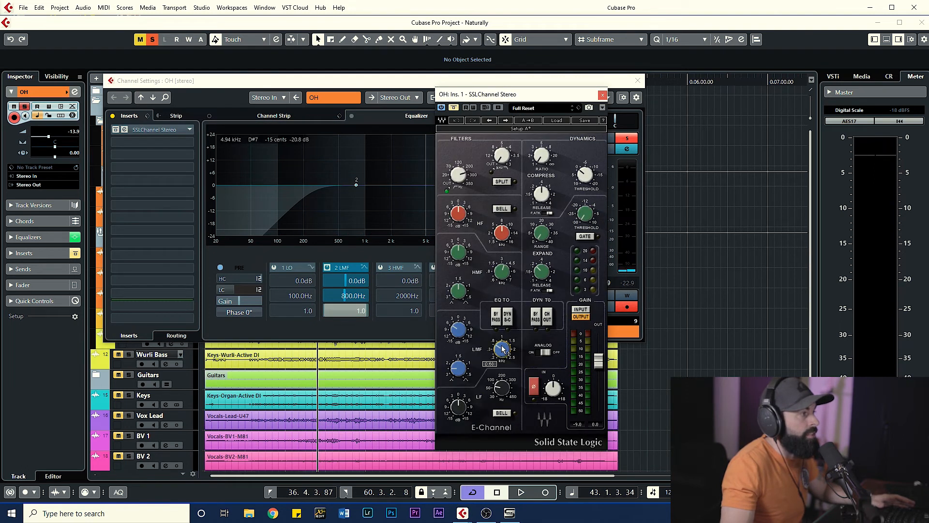
left_click(602, 95)
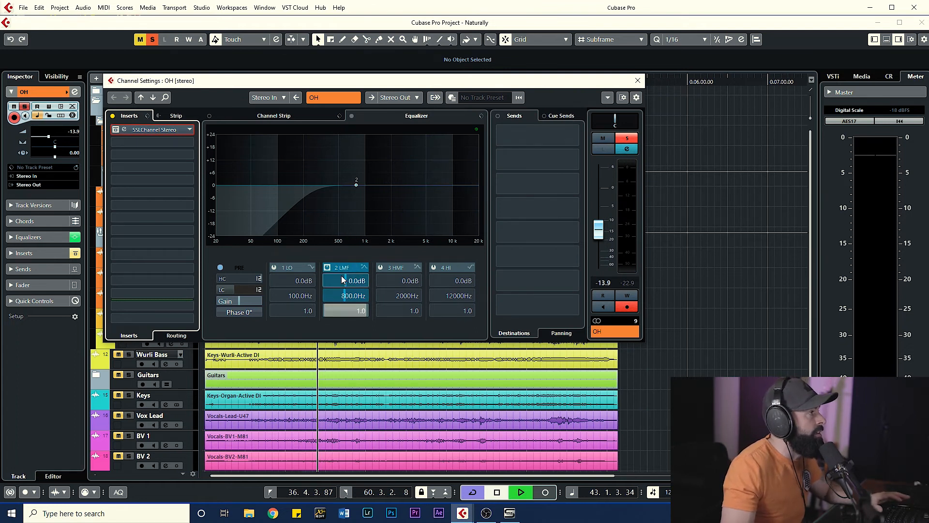
left_click_drag(356, 184, 349, 155)
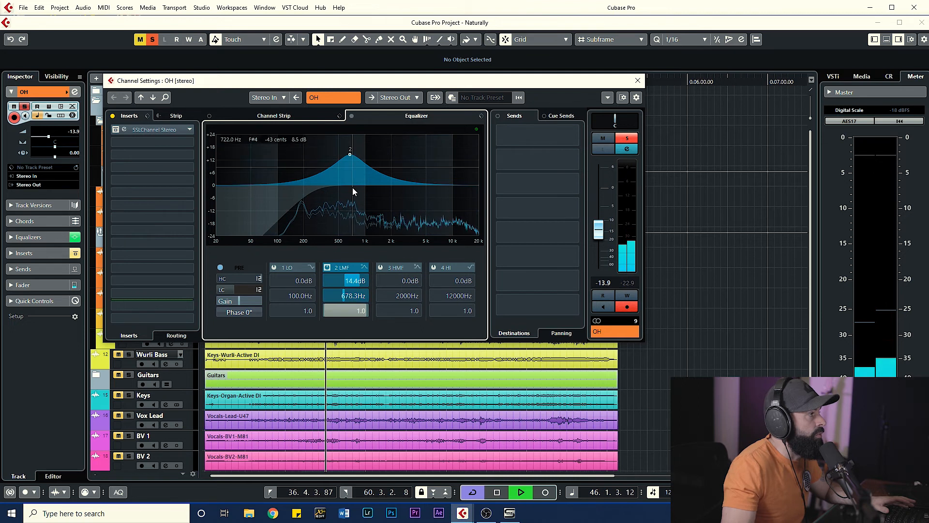
left_click_drag(352, 310, 364, 309)
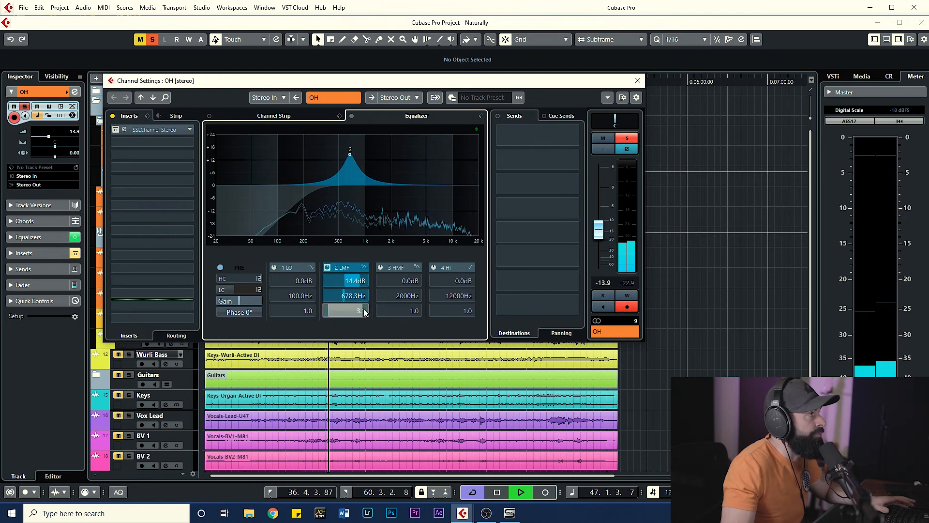
left_click_drag(350, 155, 350, 150)
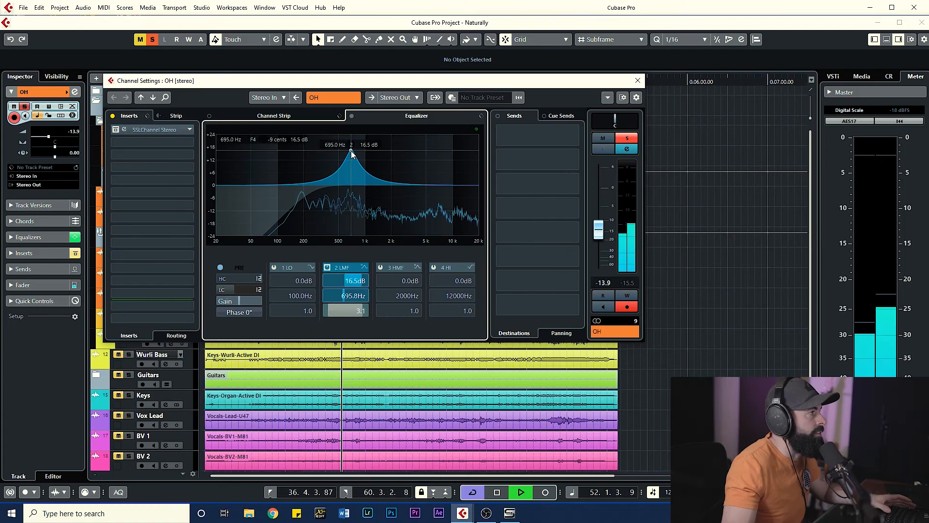
left_click_drag(349, 162, 351, 207)
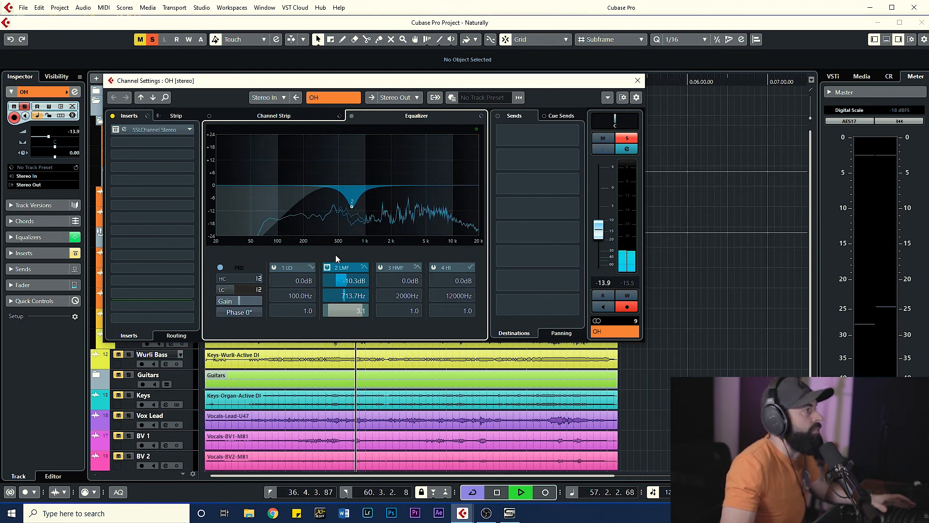
Switch the OH channel's LMF cut off and on to compare it, and widen its Q to 0.3
left_click(326, 267)
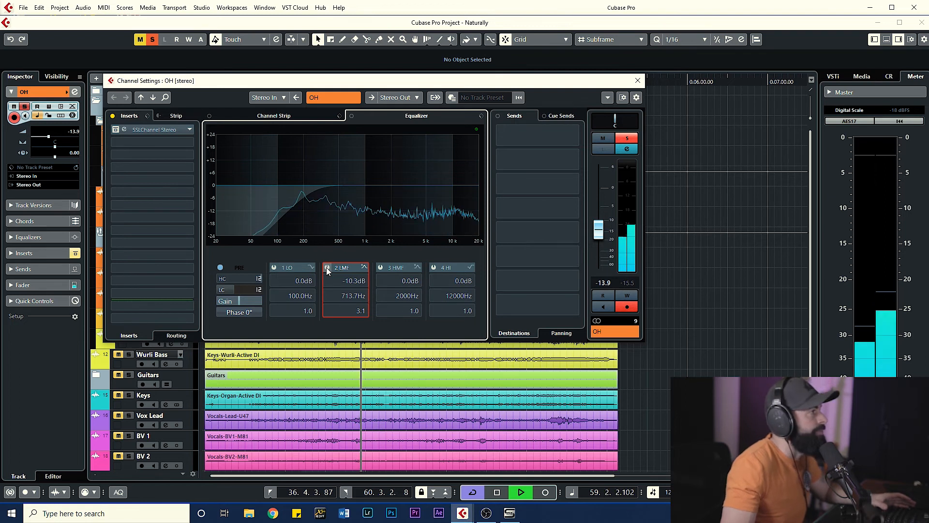
left_click(327, 267)
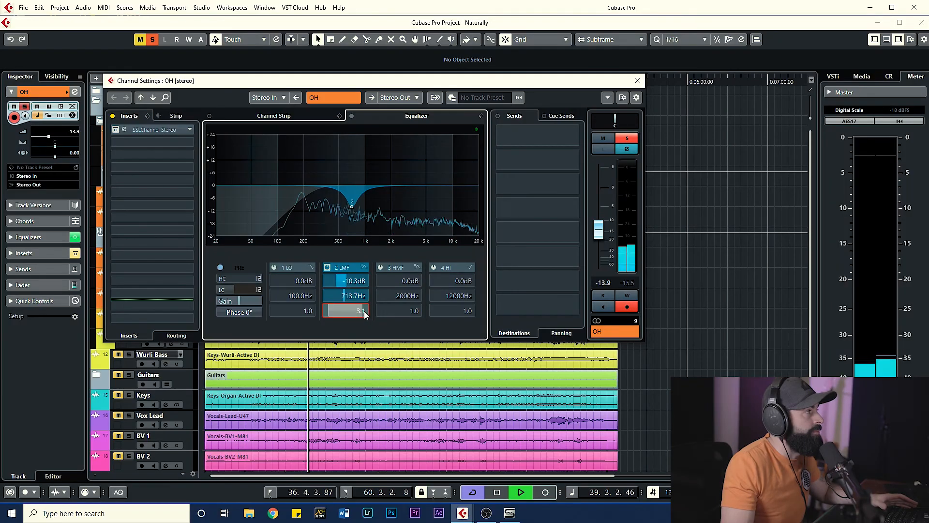
left_click_drag(356, 313, 353, 313)
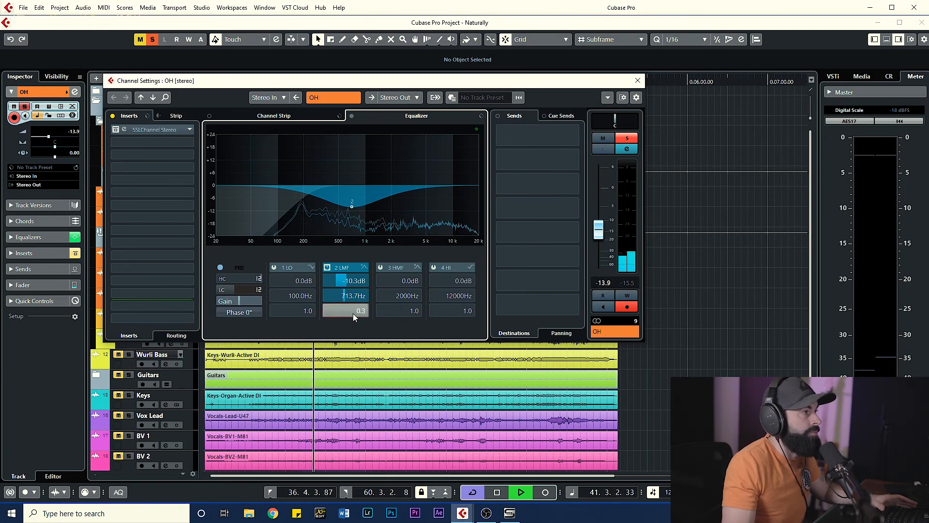
Take OH out of solo and audition its LMF cut in the playing mix with Q values of 1.0, 0.5 and 3.0
left_click_drag(362, 313, 363, 313)
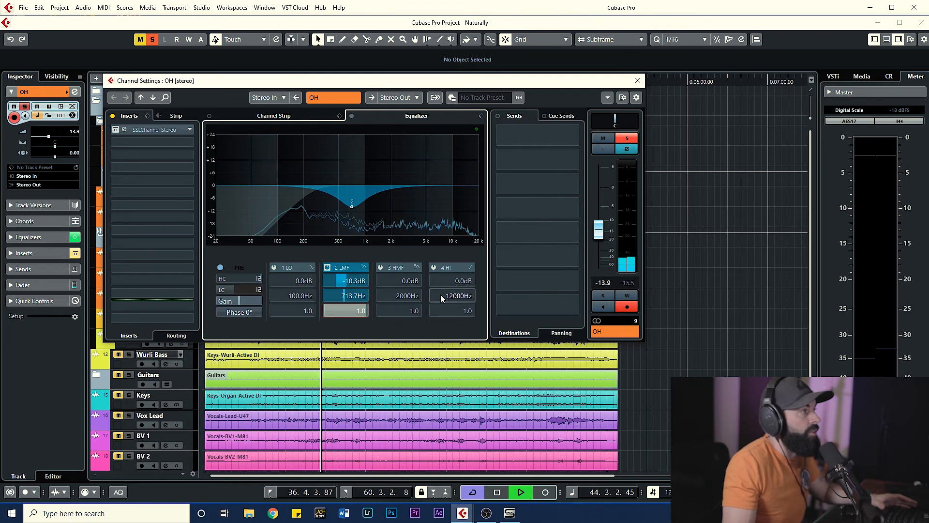
left_click(628, 140)
key("space")
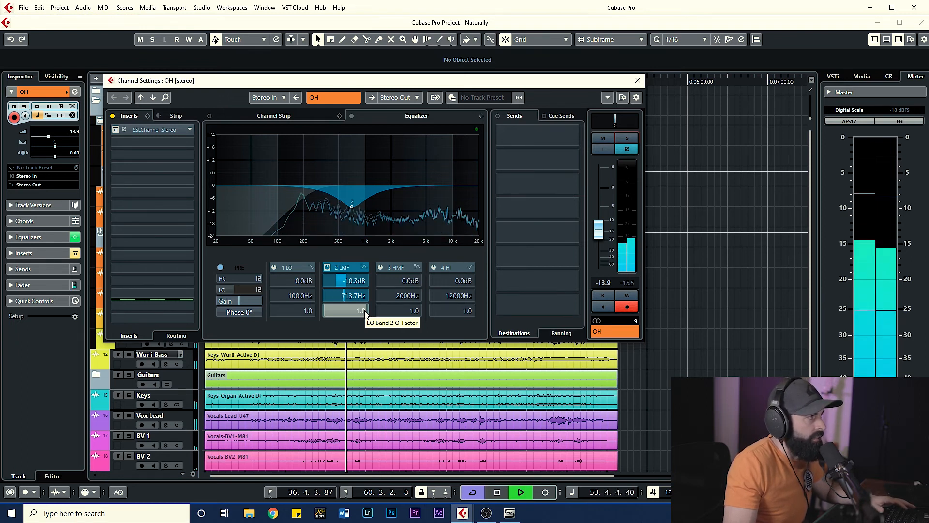
left_click(364, 311)
scroll(362, 312, "up", 5)
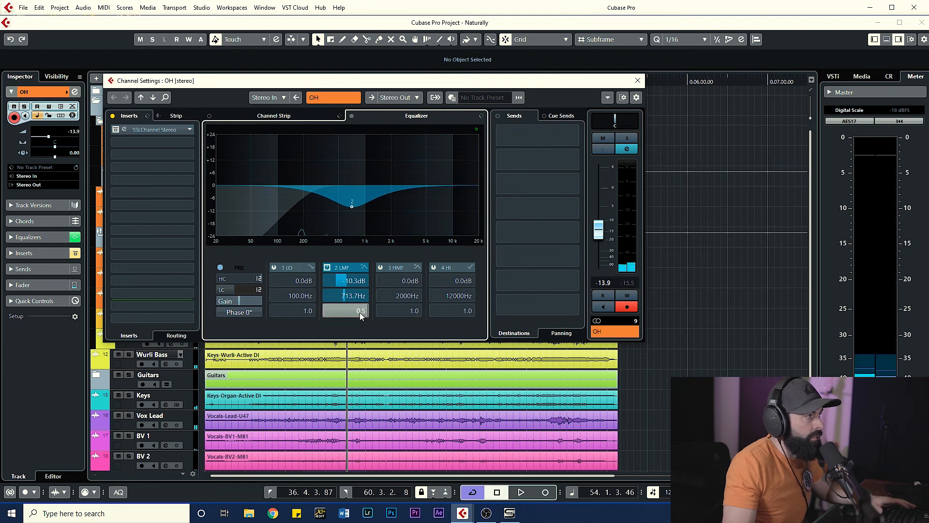
scroll(363, 312, "up", 5)
key("space")
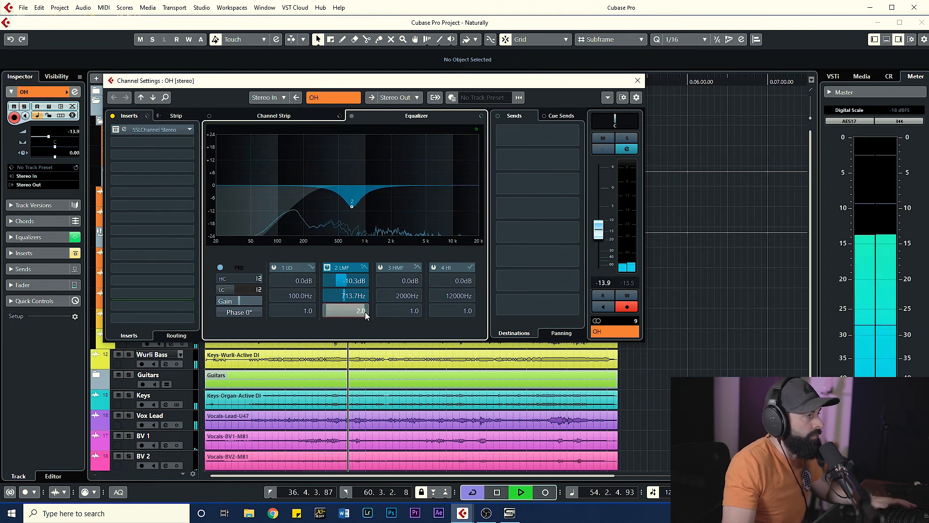
scroll(365, 312, "up", 10)
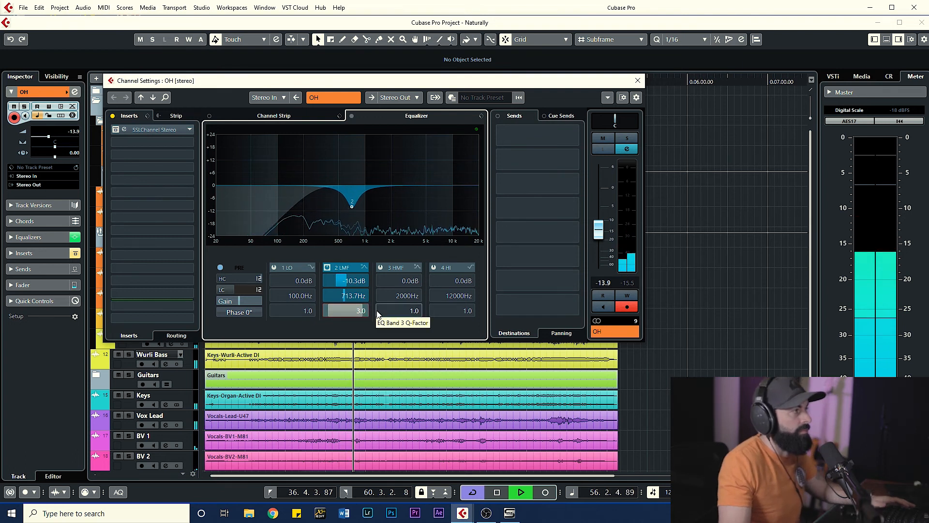
key("space")
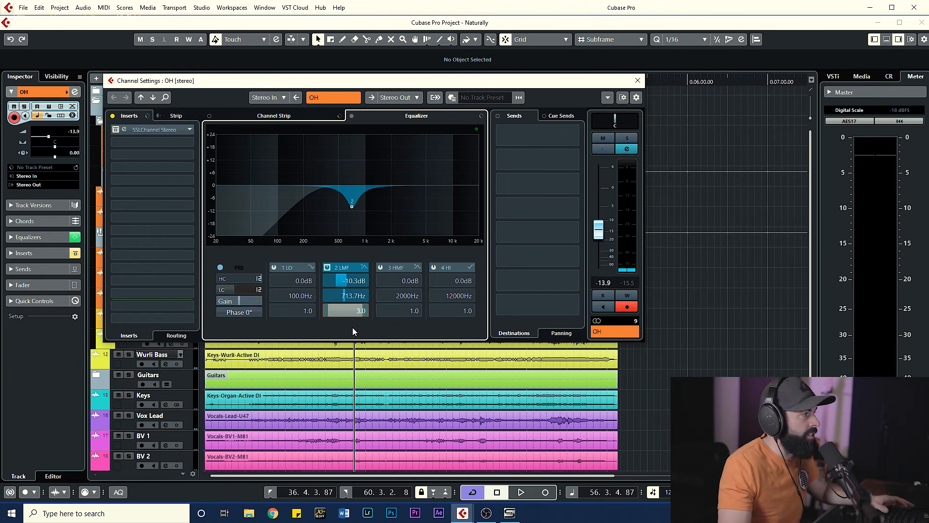
key("space")
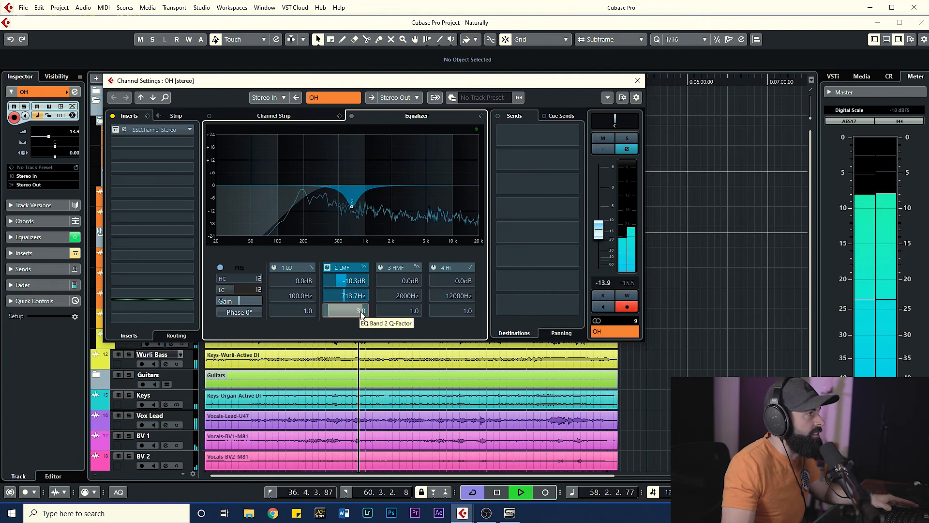
Compare the OH LMF cut at a wide Q of 0.6, set its Q to 3.1, and lower the low cut to about 208.7 Hz
left_click_drag(365, 312, 354, 313)
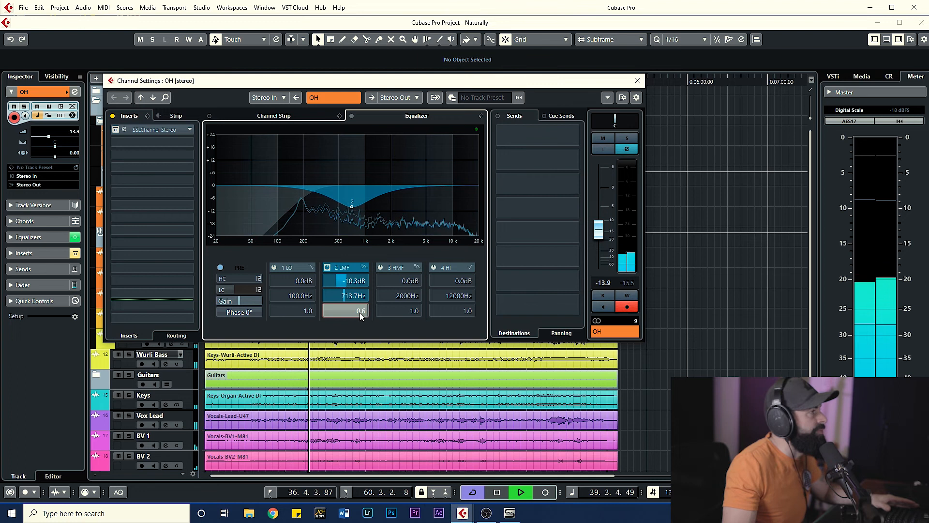
scroll(358, 313, "down", 5)
left_click_drag(358, 313, 374, 309)
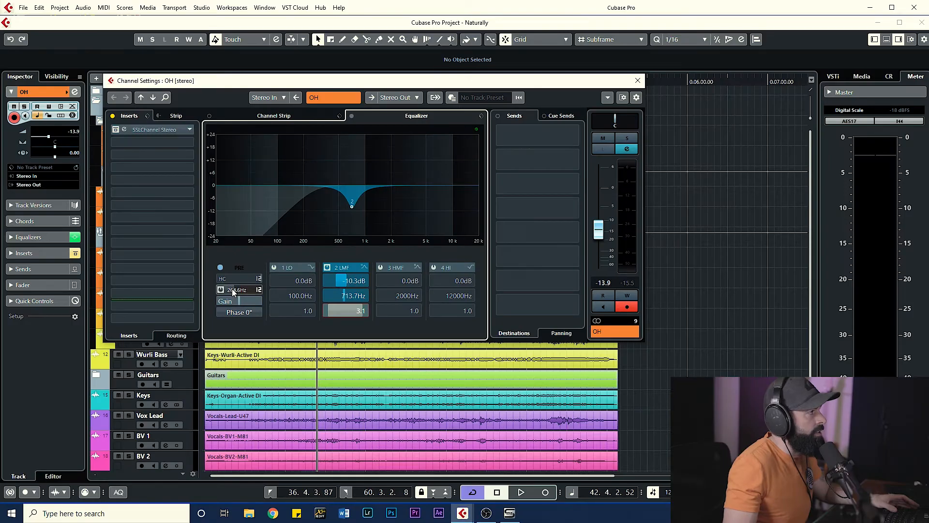
scroll(228, 289, "up", 3)
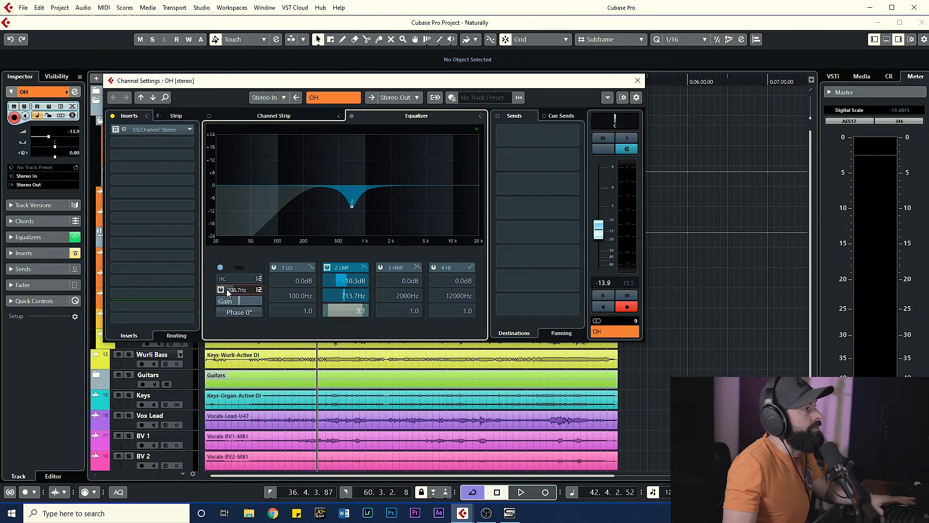
key("space")
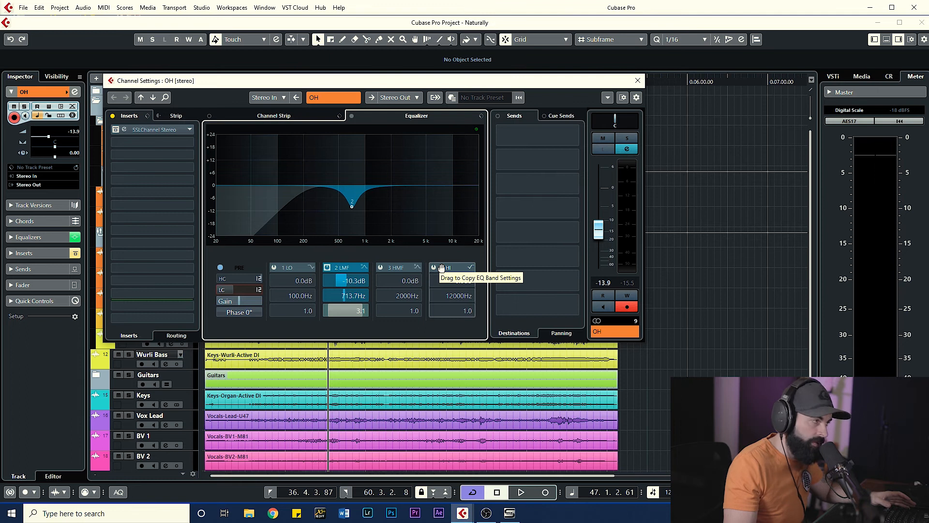
Try an HMF boost on OH at 13.7 dB and 3975 Hz, soloed and in the mix, and reduce it to 9.6 dB at 4401 Hz
left_click(380, 267)
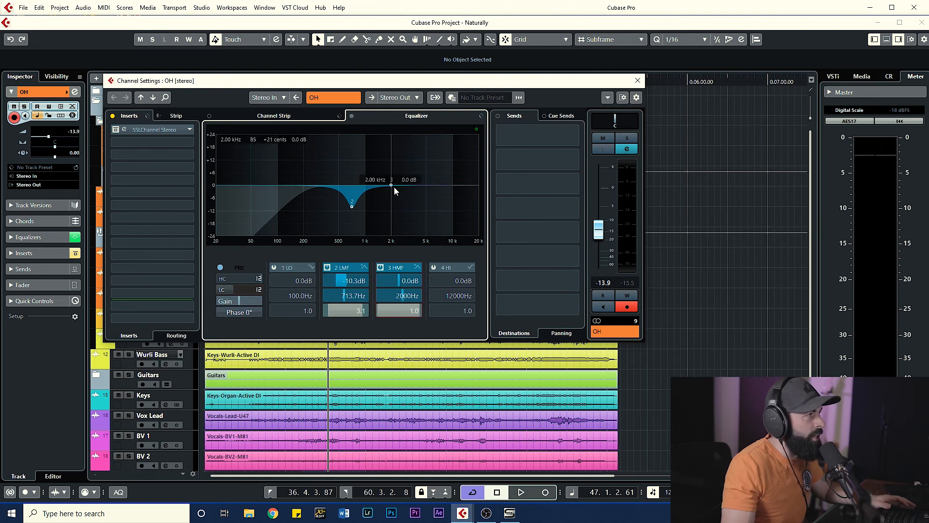
left_click_drag(390, 187, 418, 157)
left_click(627, 138)
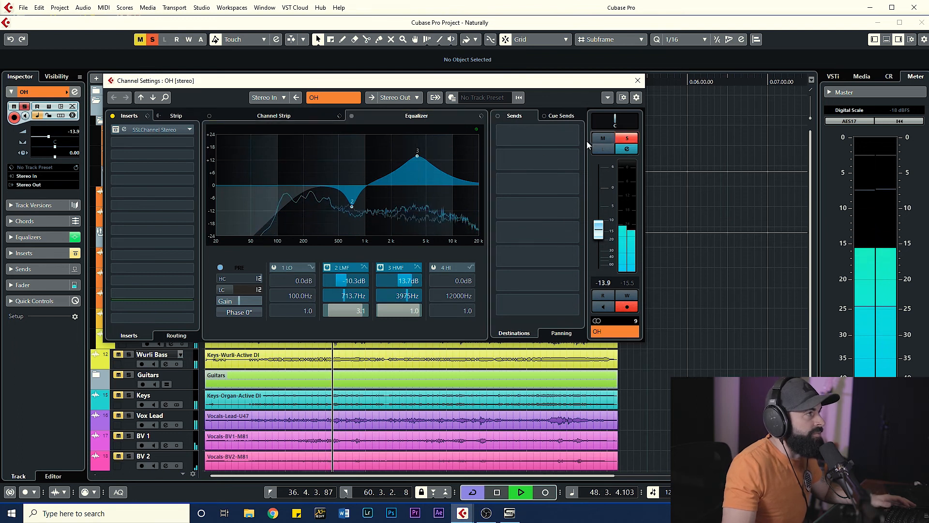
left_click(628, 138)
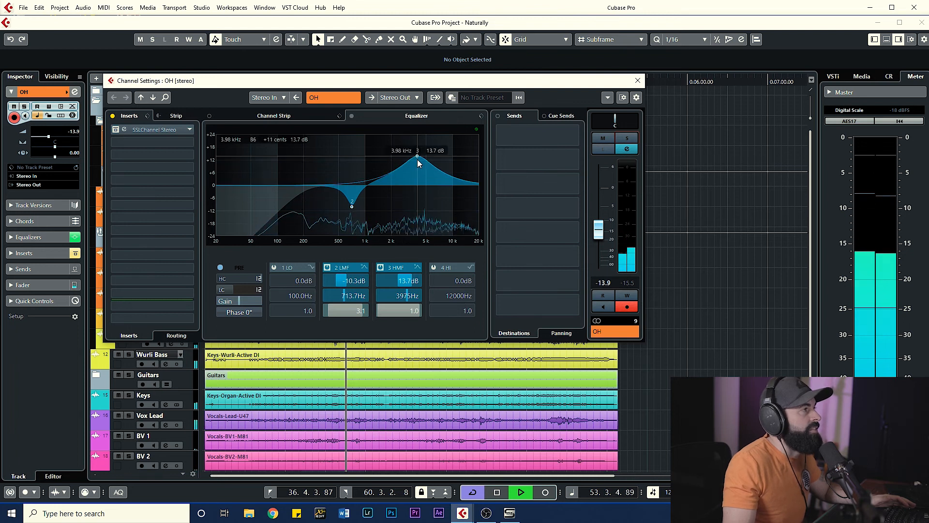
left_click_drag(416, 156, 420, 165)
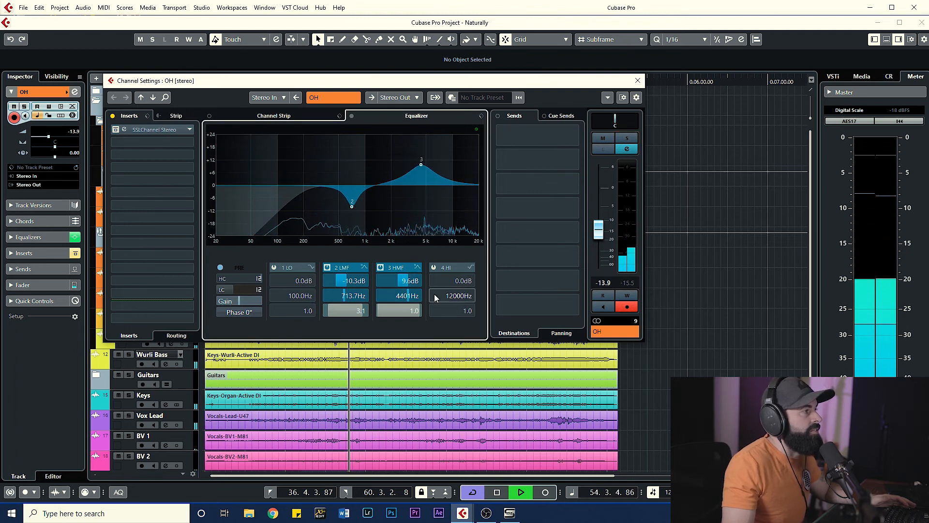
left_click_drag(405, 309, 415, 309)
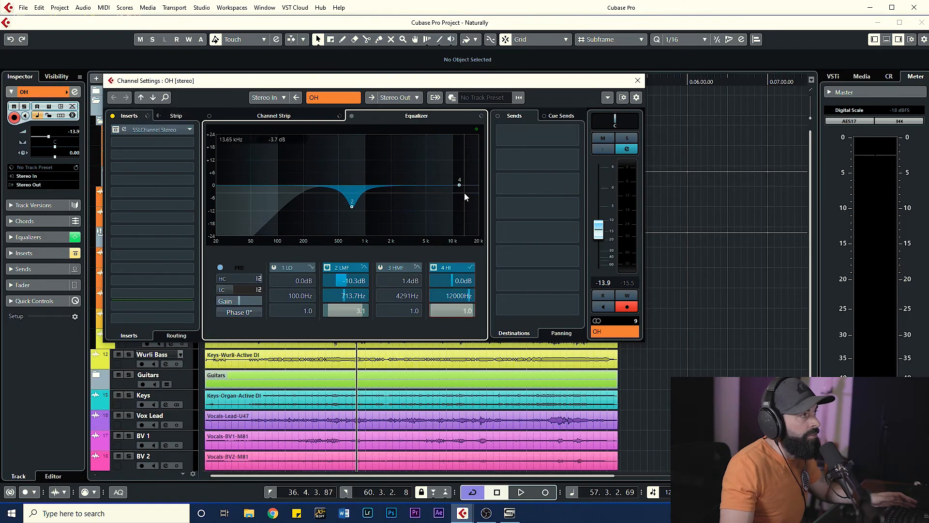
Raise the OH equalizer's HI shelf 7.3 dB at 2929 Hz and audition it soloed and in the full mix
left_click_drag(459, 185, 405, 172)
key("space")
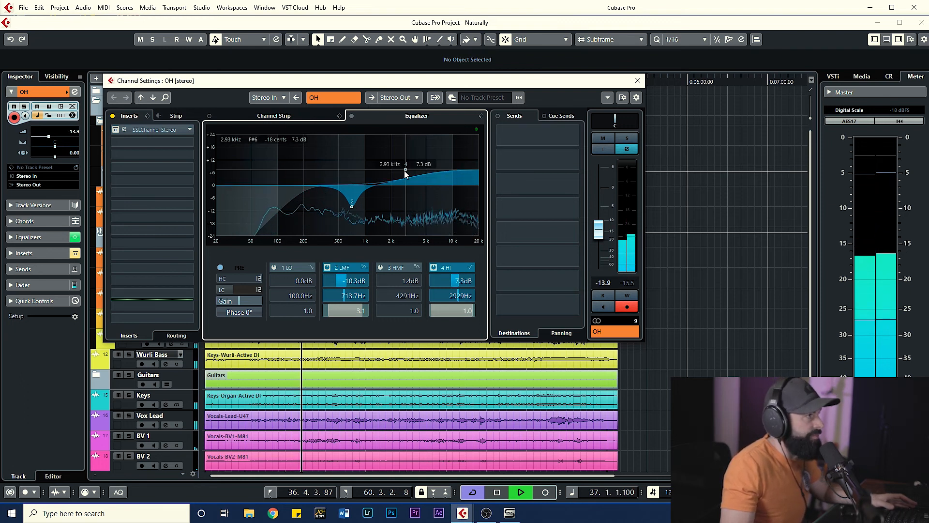
left_click(621, 138)
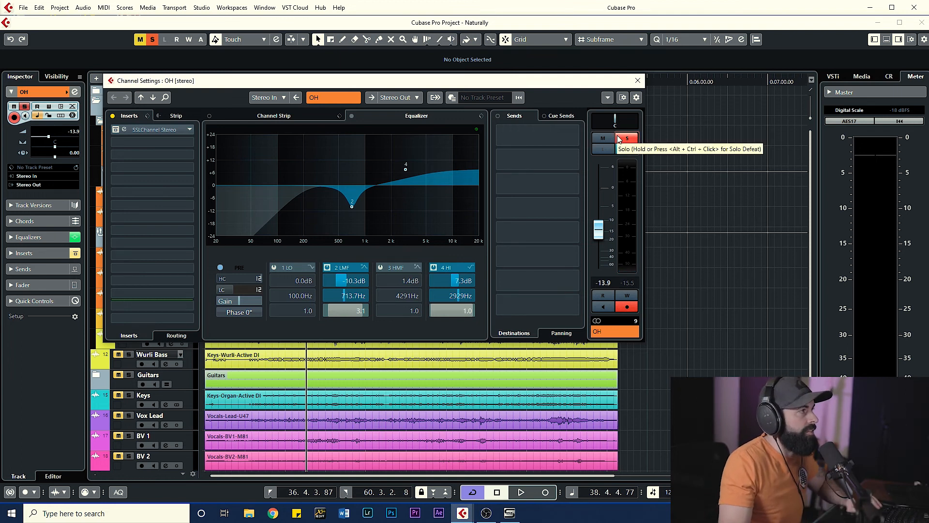
key("space")
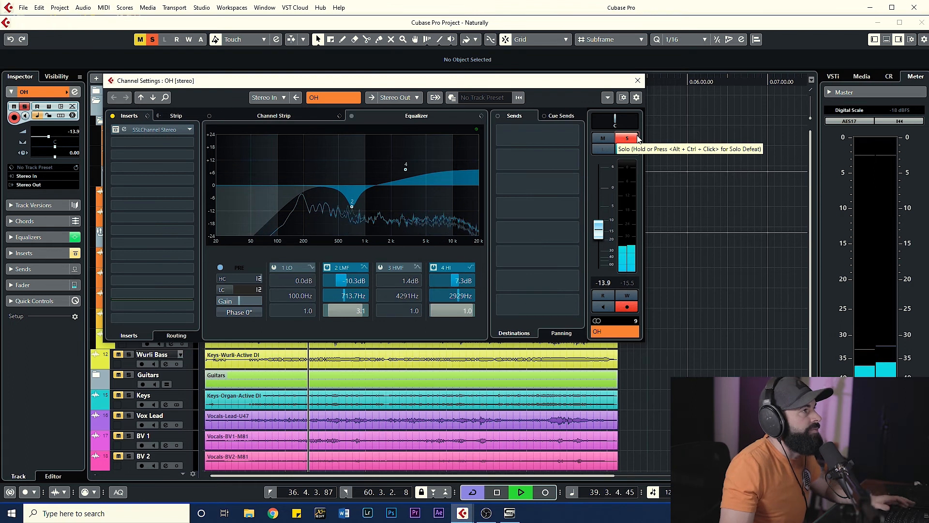
left_click(627, 139)
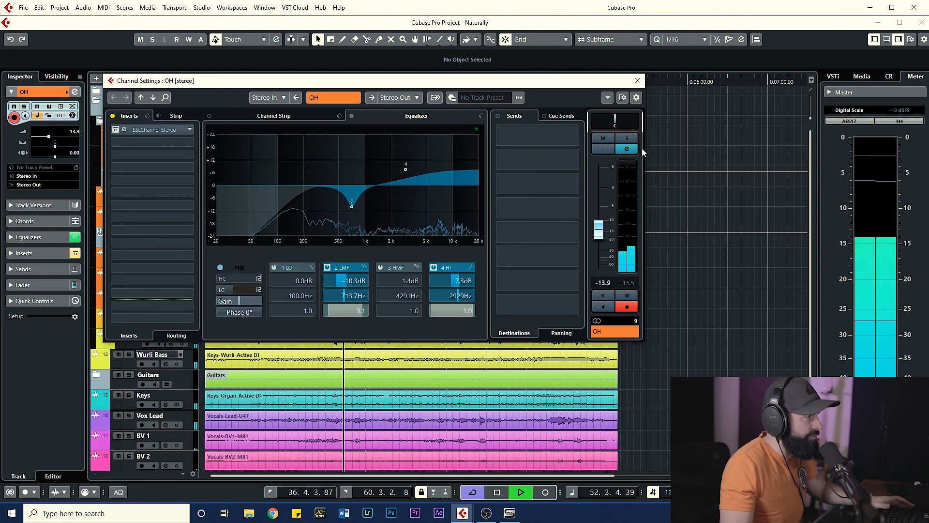
key("space")
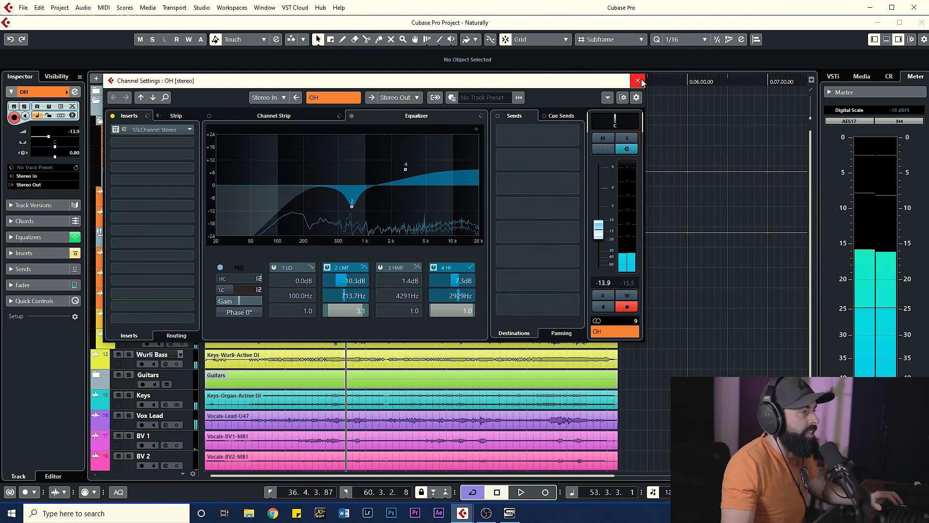
left_click(638, 81)
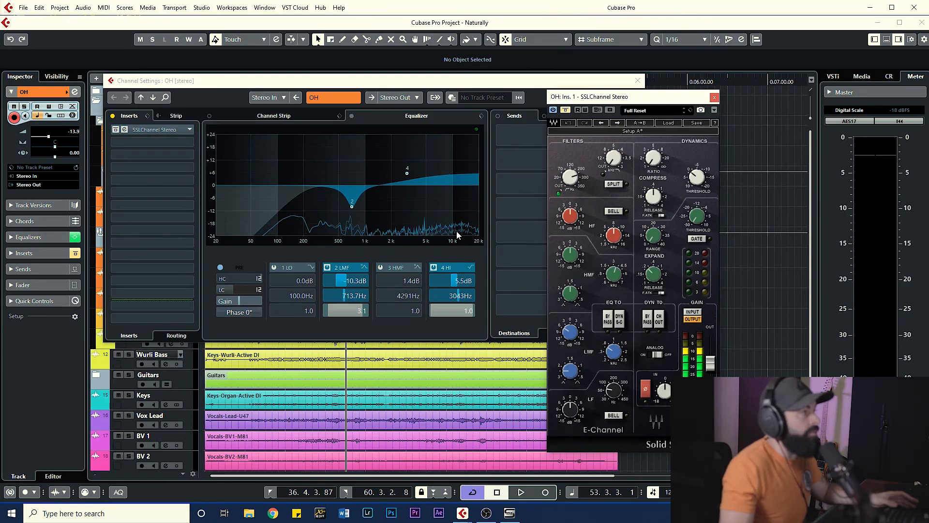
Try an HMF cut of 17.8 dB at 74.1 Hz on OH, switch the band off, and check the SSL filter setting
left_click_drag(419, 182, 266, 222)
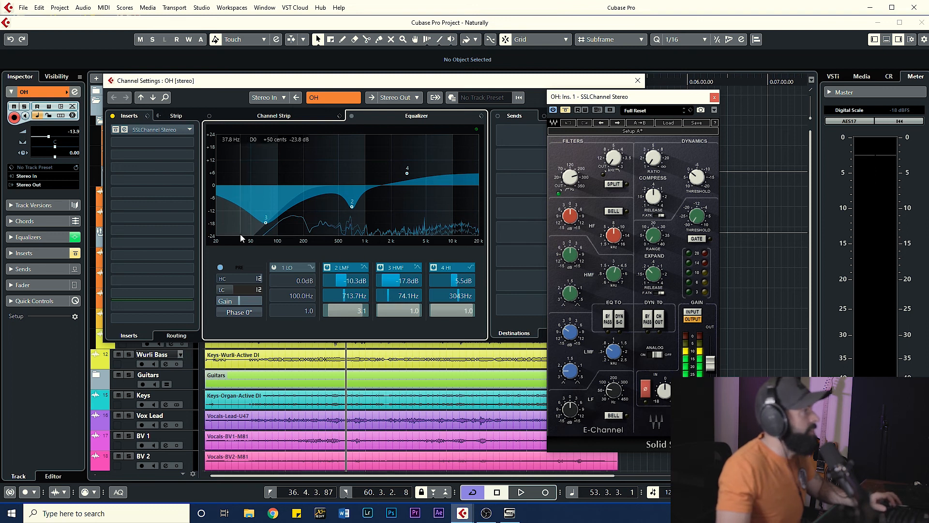
double_click(267, 223)
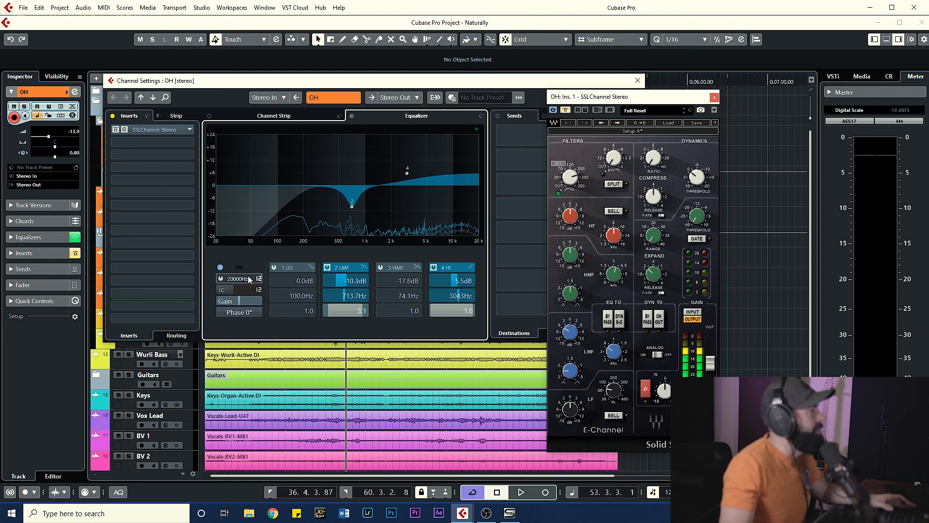
left_click_drag(572, 178, 572, 176)
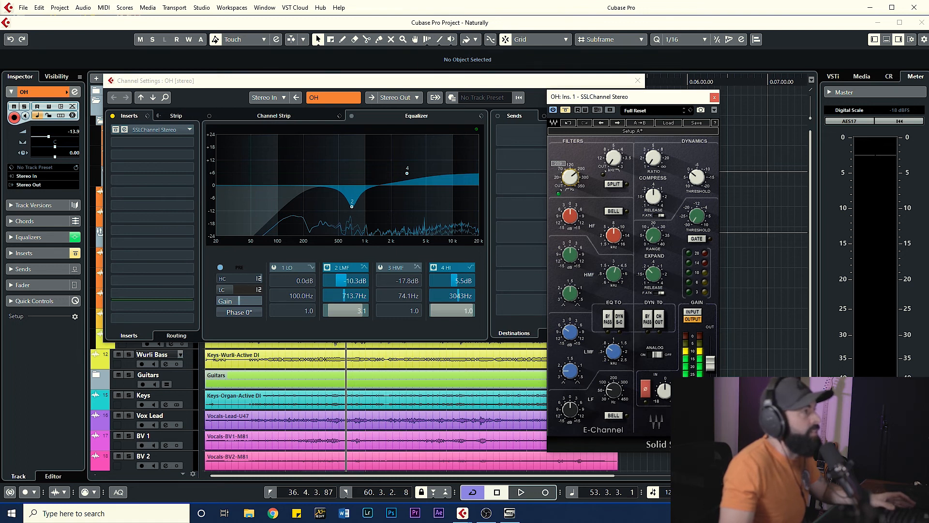
Bypass the OH channel's built-in equalizer, use the SSL plug-in instead with its HF band boosted, and listen in the mix
left_click(351, 116)
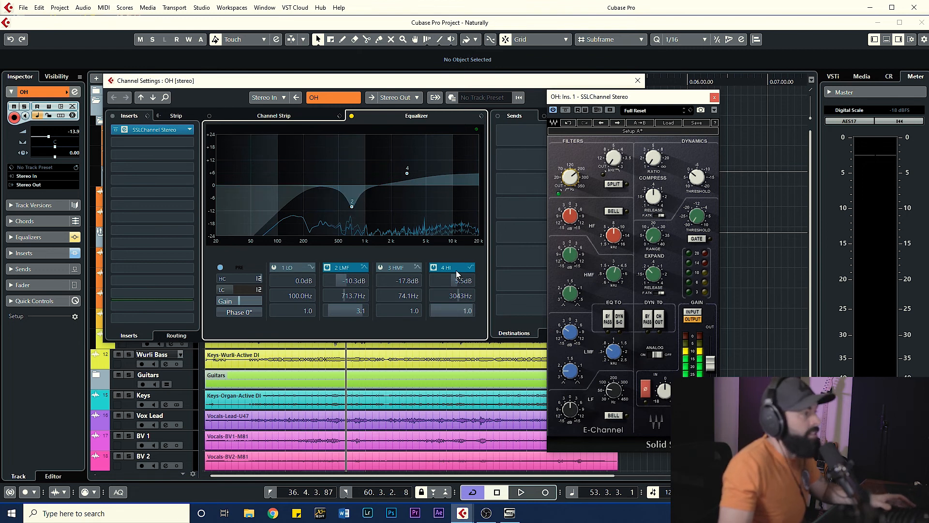
left_click(620, 348)
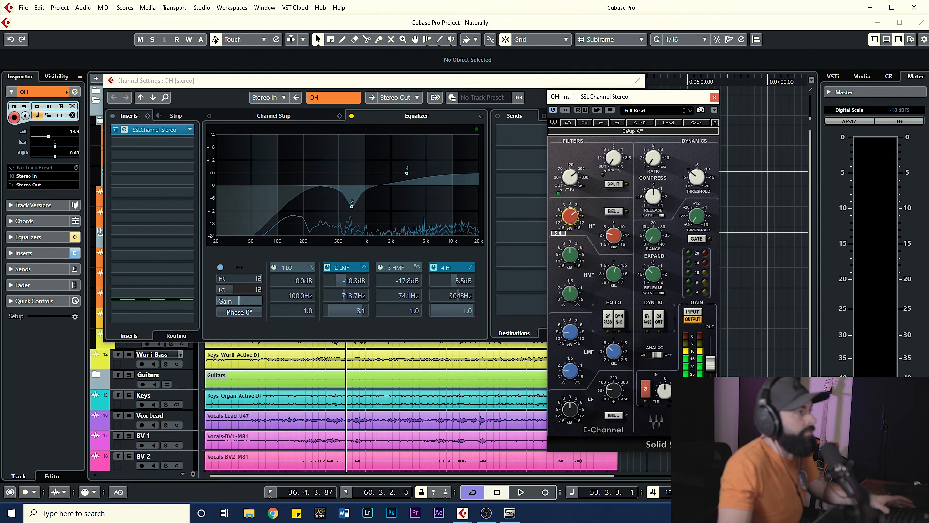
key("space")
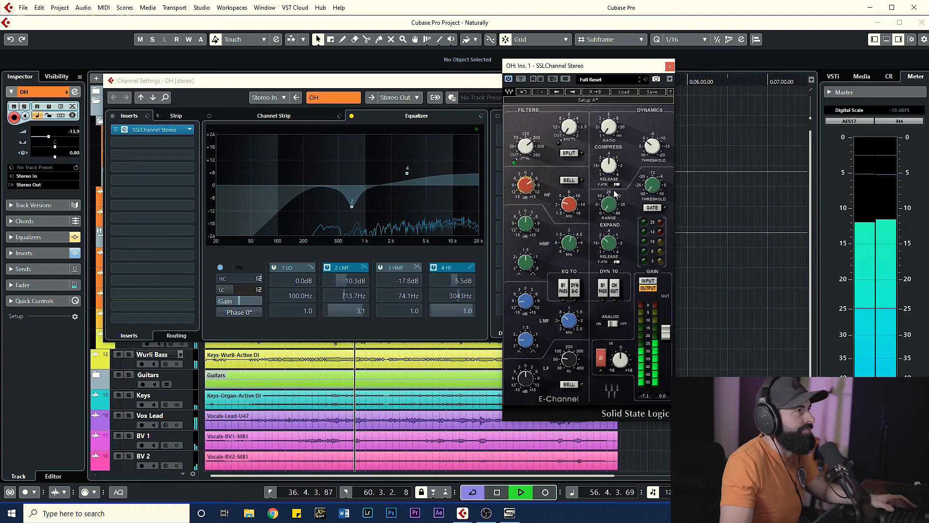
left_click(669, 65)
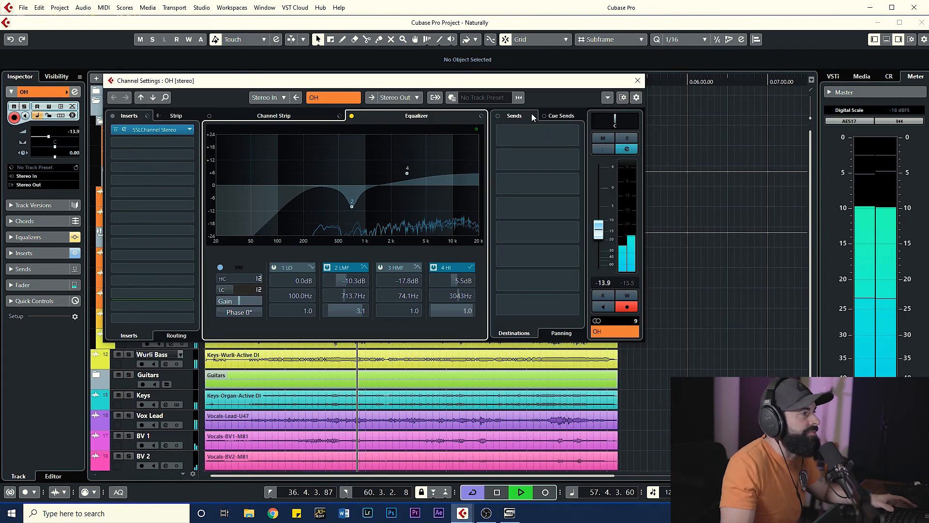
left_click(638, 85)
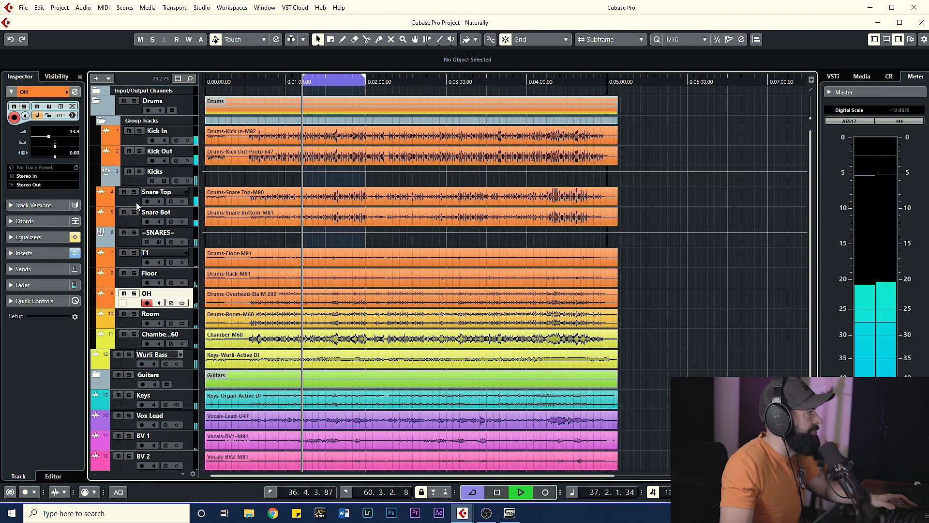
Solo OH, open its SSLChannel plug-in, bypass it and switch on the channel's built-in equalizer to hear that version
left_click(134, 293)
left_click(171, 303)
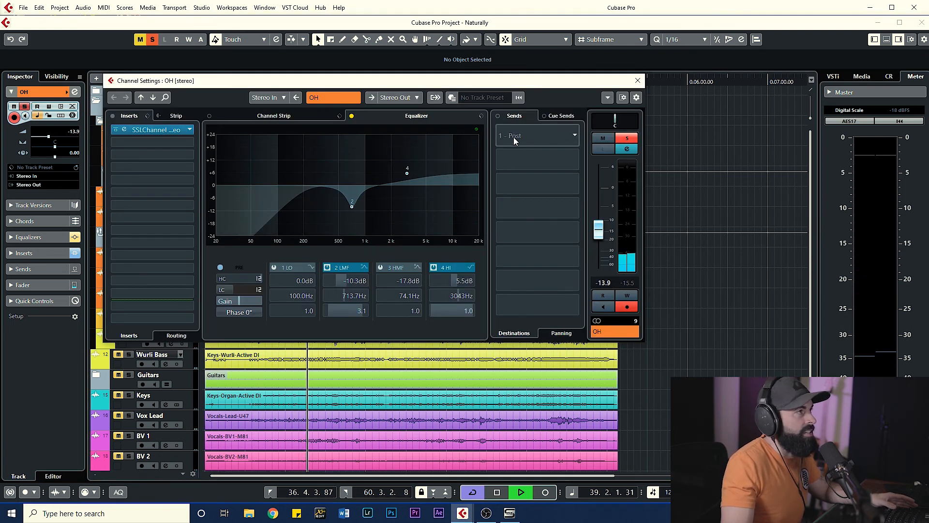
left_click(126, 129)
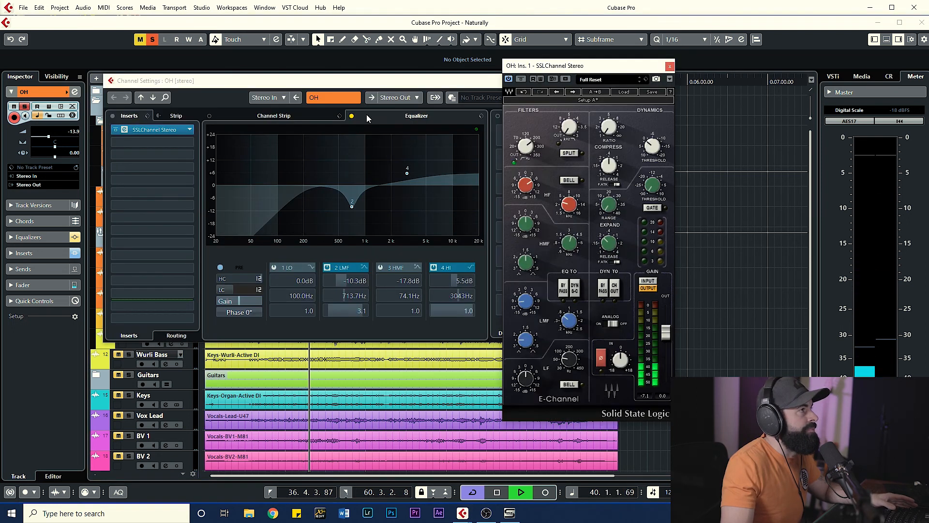
left_click(520, 79)
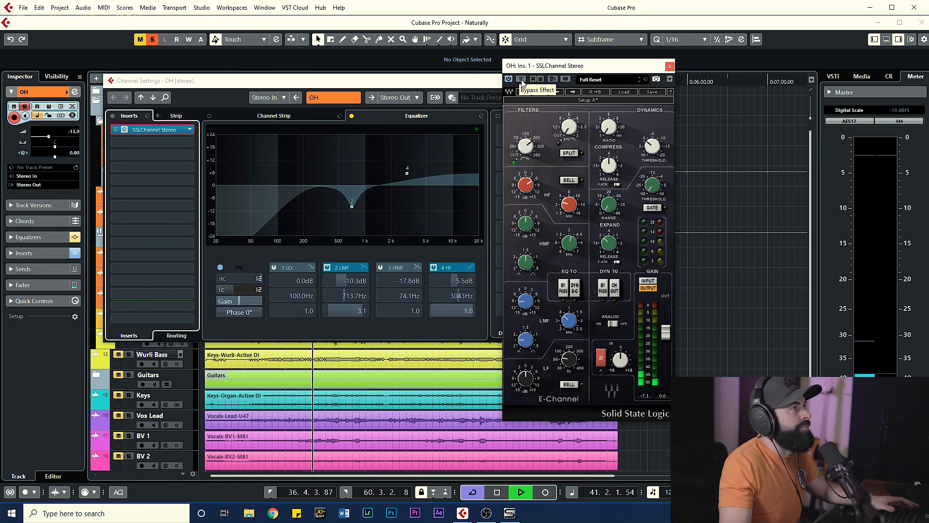
left_click(352, 116)
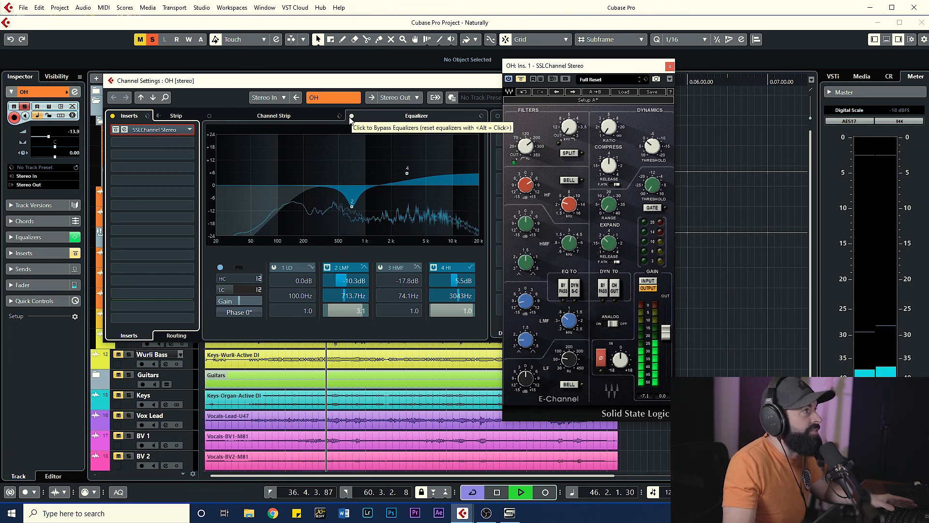
Alternate the soloed OH channel between the SSL plug-in and the built-in equalizer to compare how they sound
left_click(351, 116)
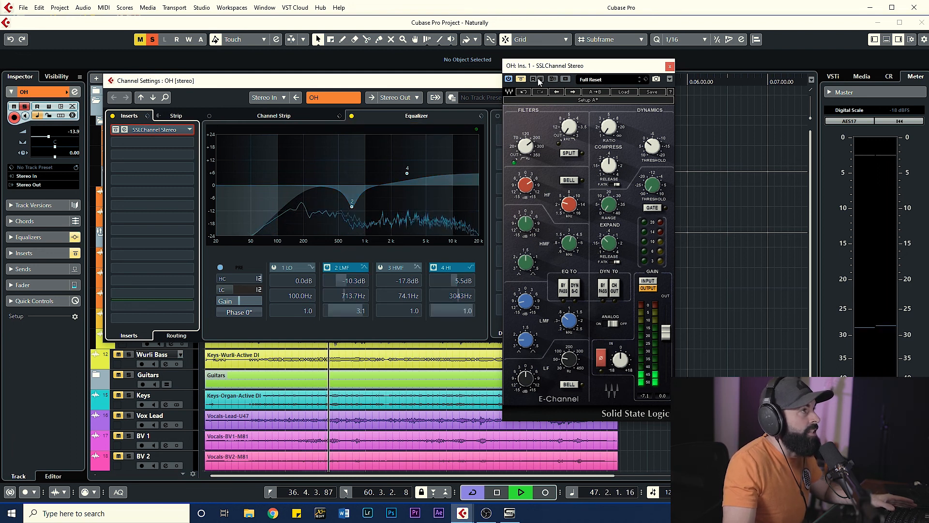
left_click(521, 79)
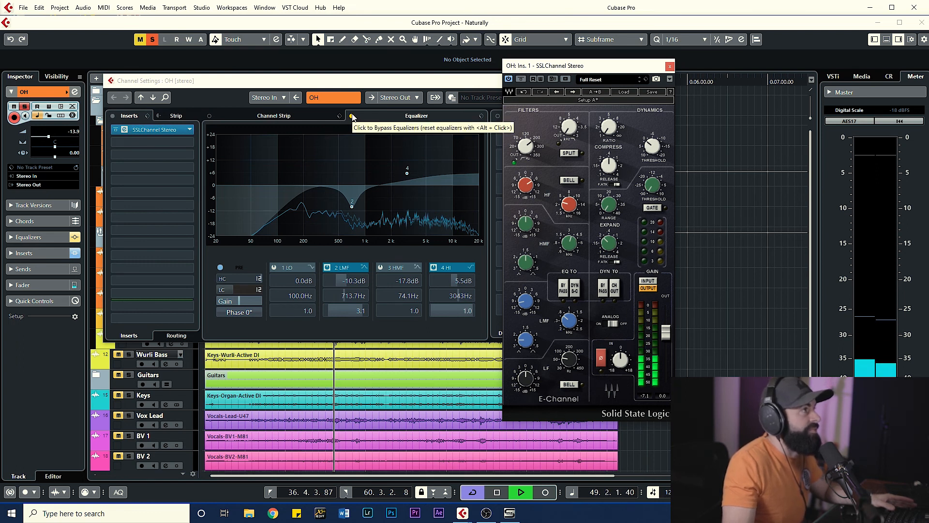
left_click(521, 81)
left_click(352, 115)
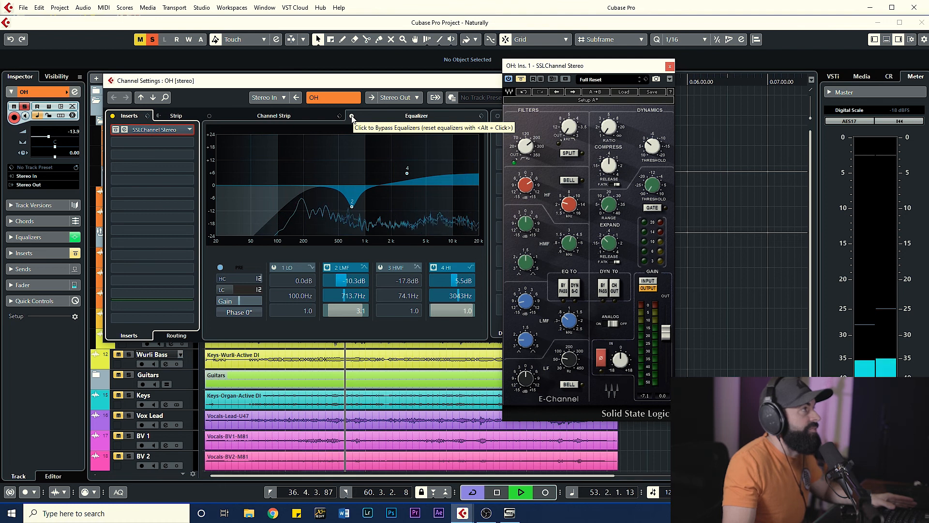
left_click(352, 115)
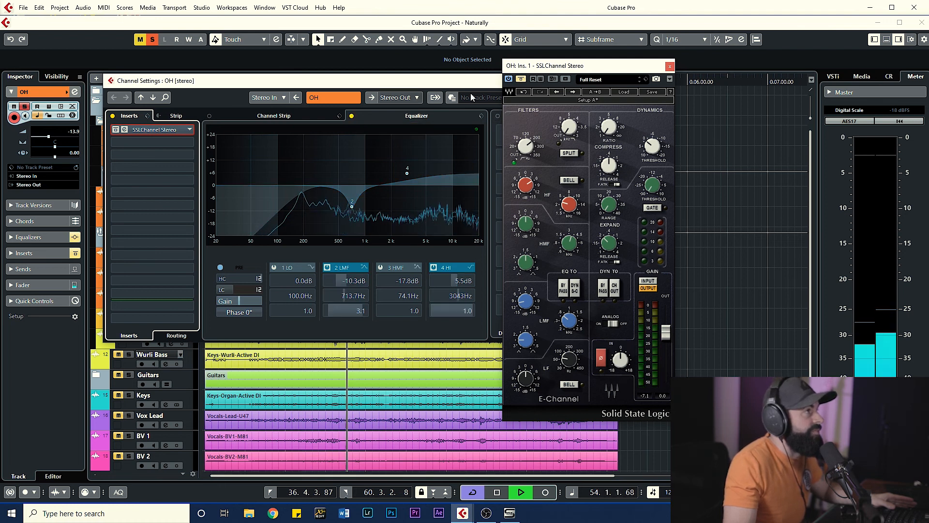
left_click(521, 79)
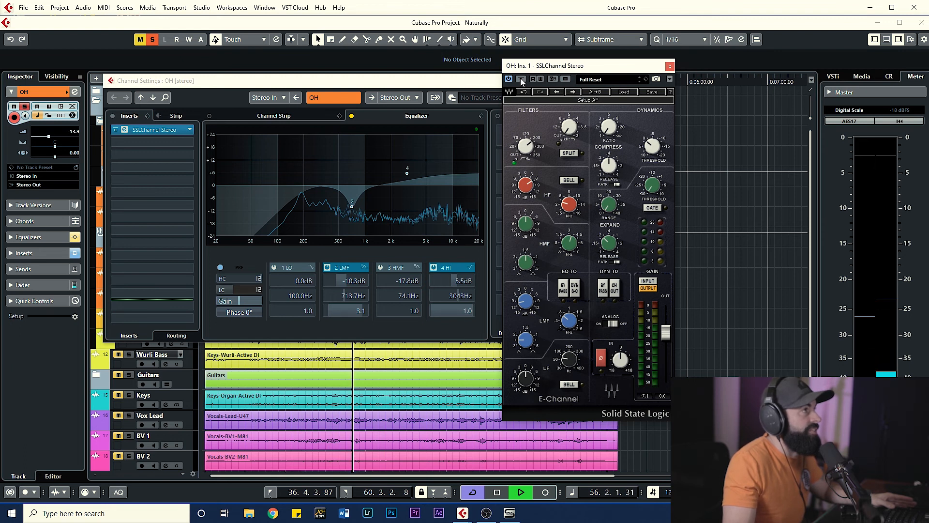
left_click(521, 79)
left_click(353, 116)
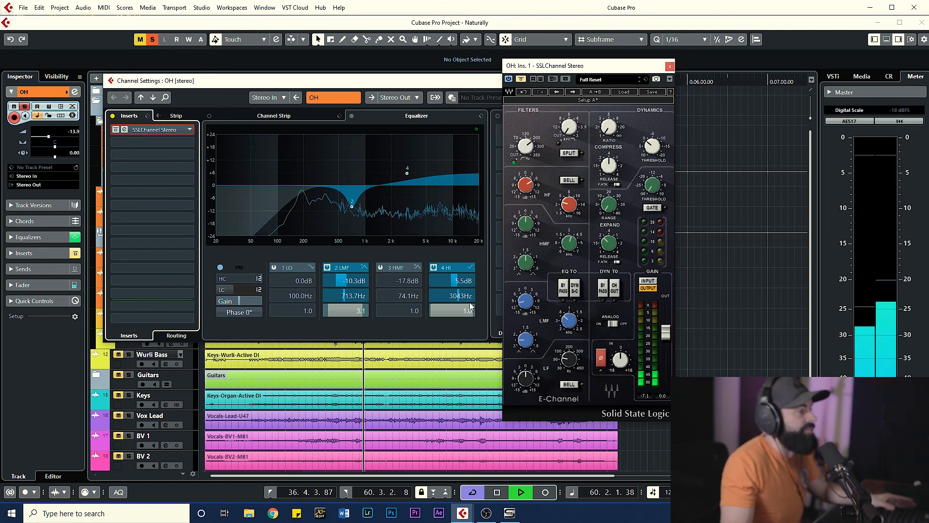
left_click(490, 517)
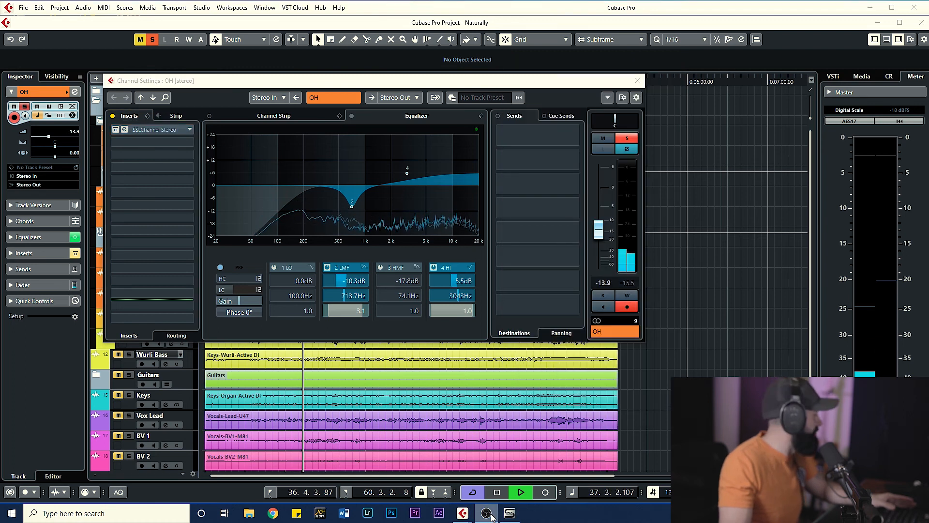
left_click(491, 517)
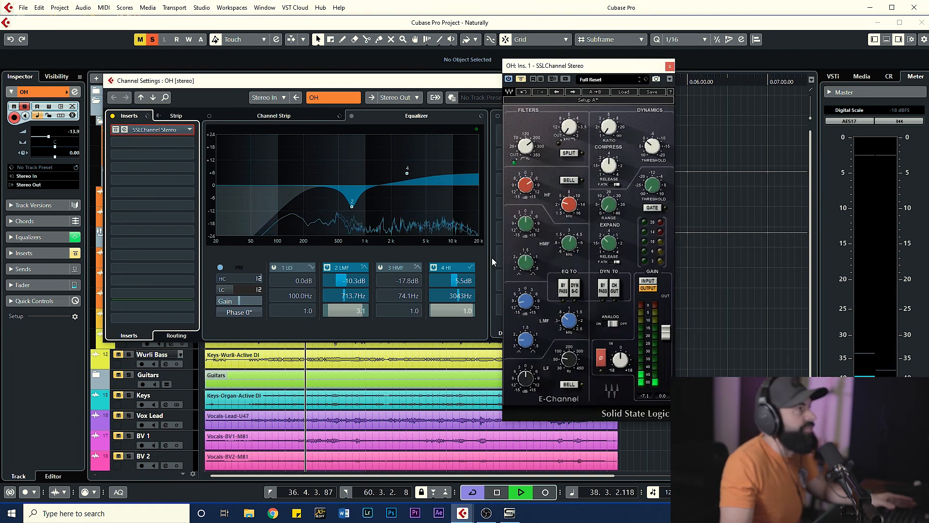
Audition the SSL plug-in against the built-in equalizer on OH again, ending with the SSL active and the equalizer bypassed
left_click(520, 79)
left_click(351, 117)
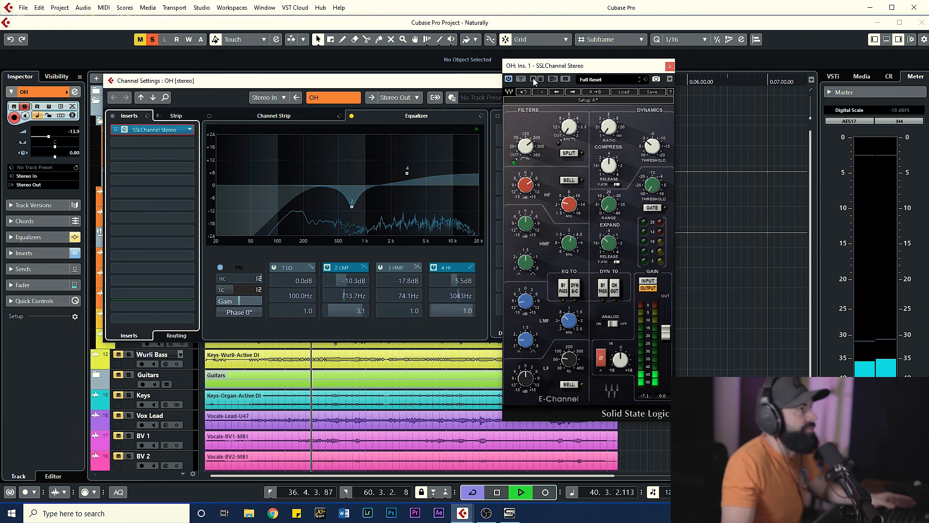
left_click(669, 66)
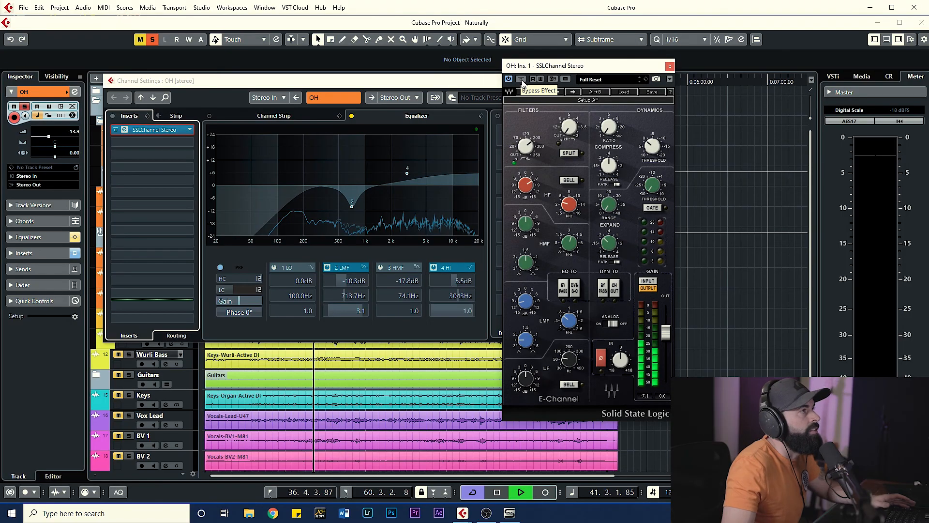
left_click(522, 80)
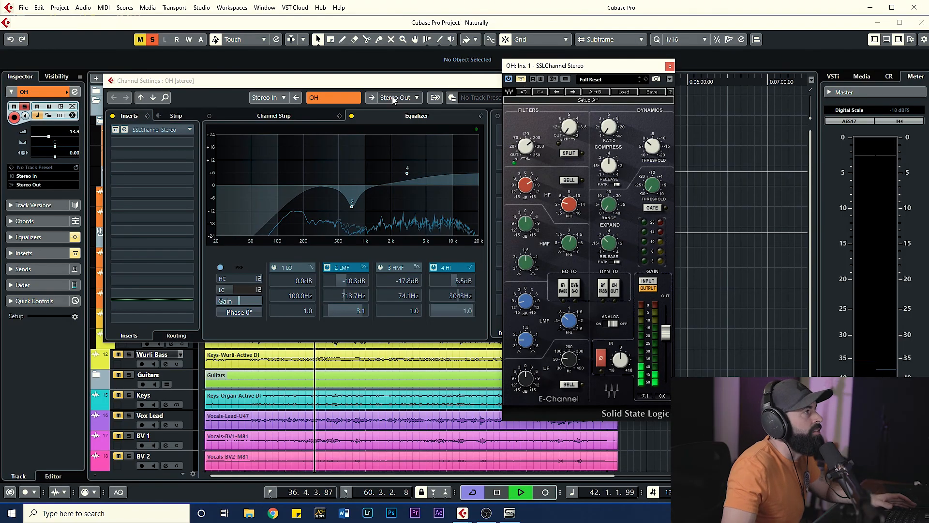
left_click(353, 116)
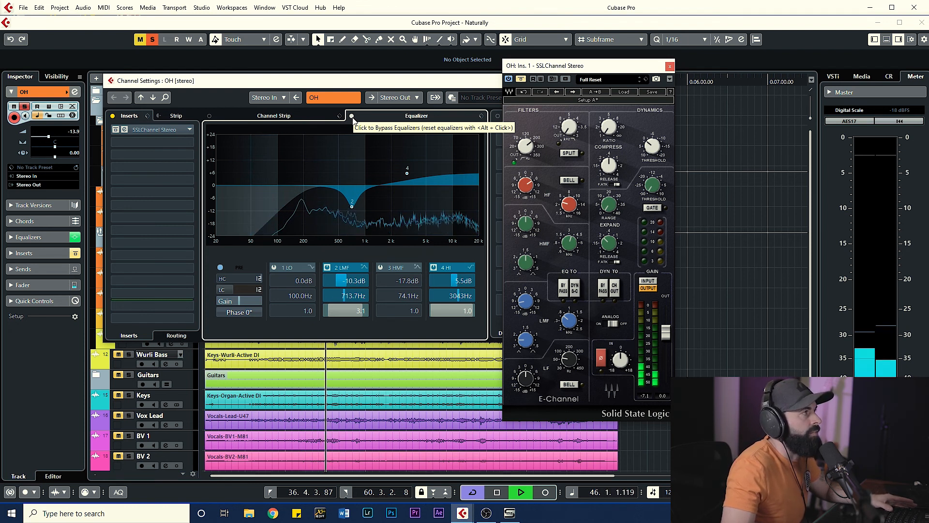
left_click(353, 117)
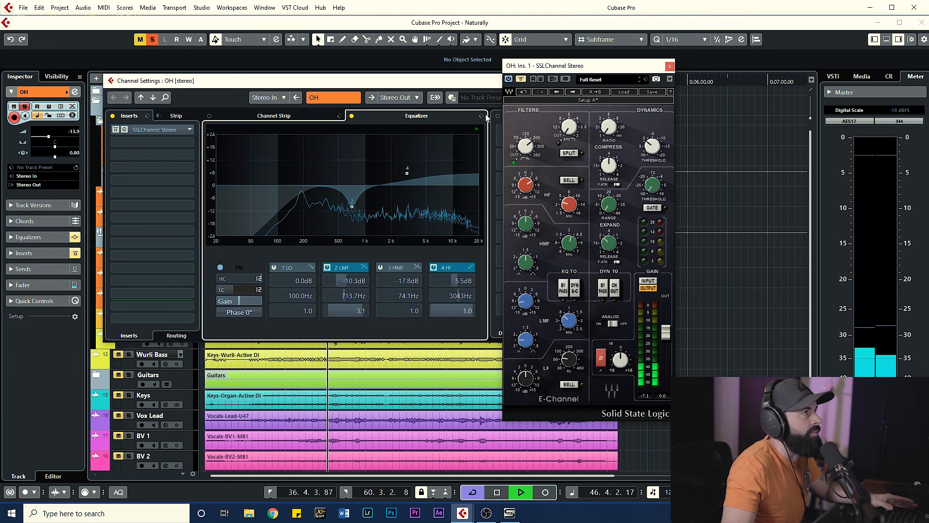
left_click(521, 79)
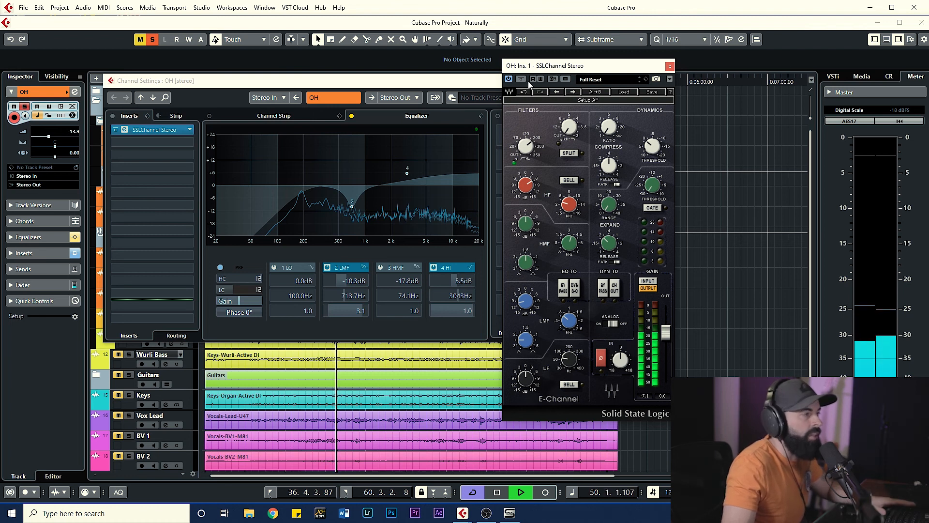
Stop playback and close the OH channel's SSL plug-in and channel settings windows
key("space")
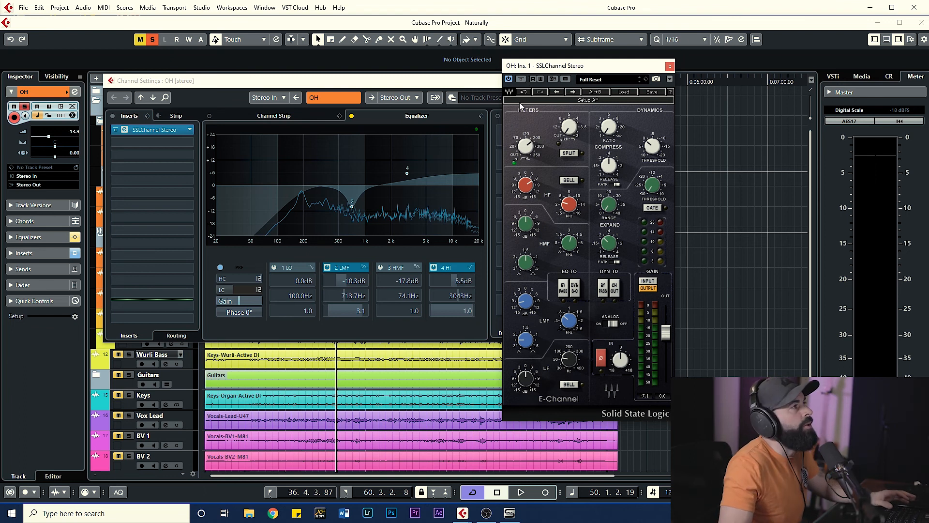
left_click(669, 66)
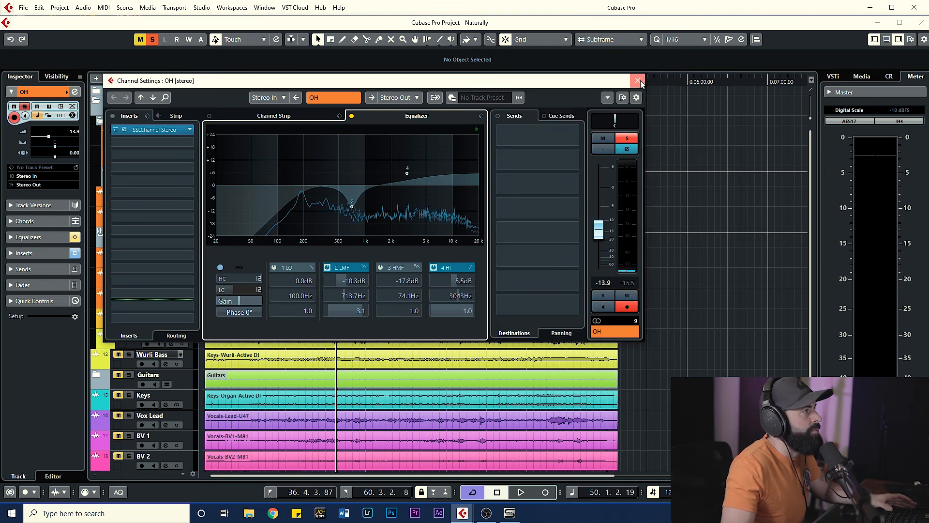
left_click(639, 81)
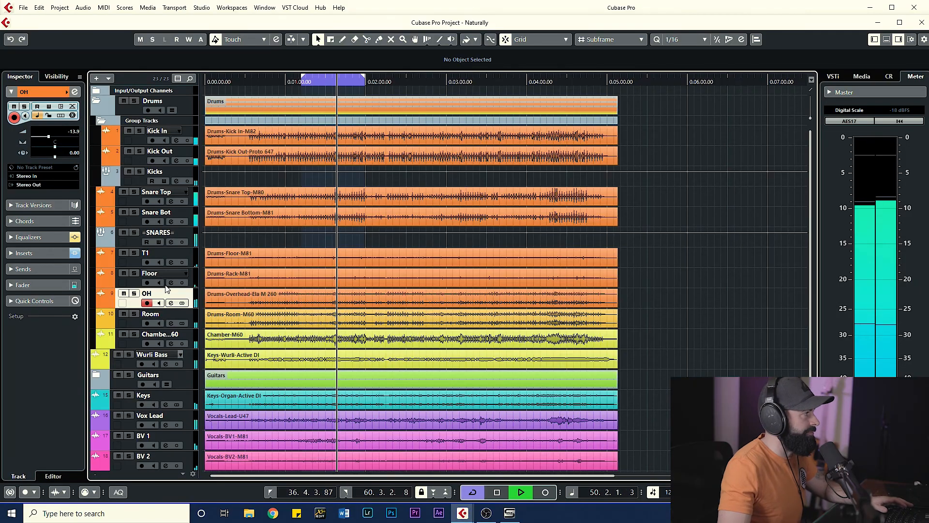
Review the OH channel settings with the full mix, and close them and the =SNARES= SSL plug-in window while listening
left_click(170, 303)
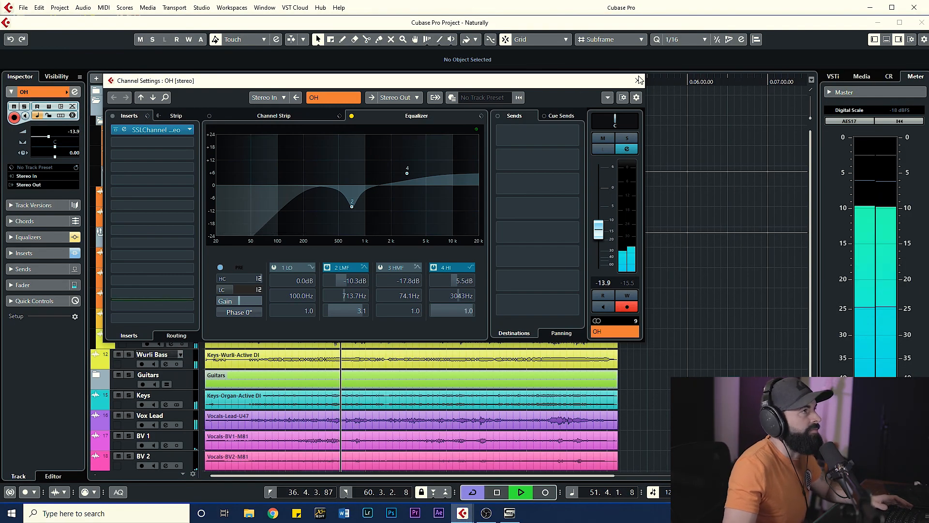
left_click(637, 80)
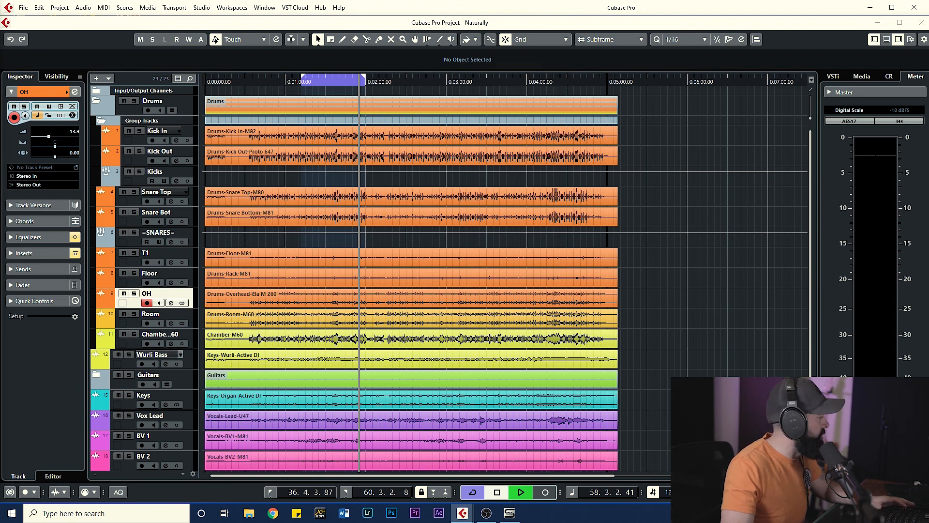
key("space")
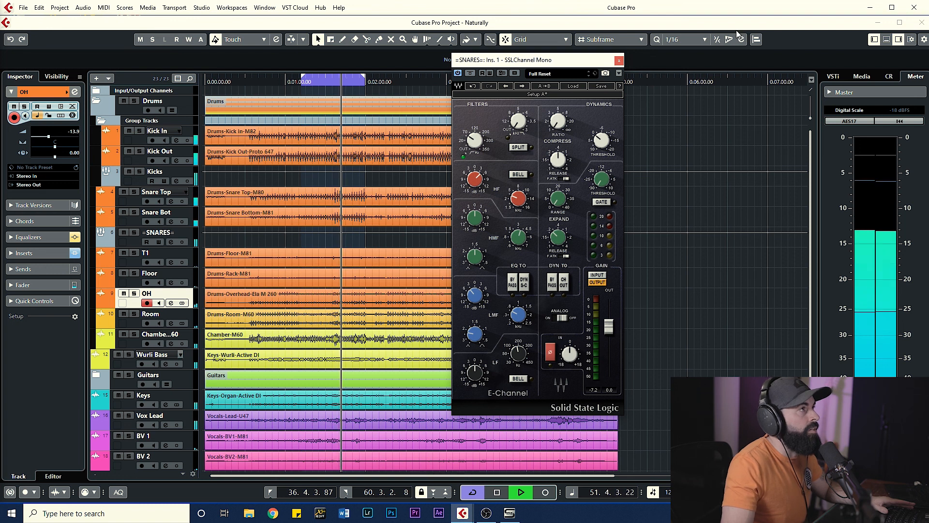
left_click(619, 60)
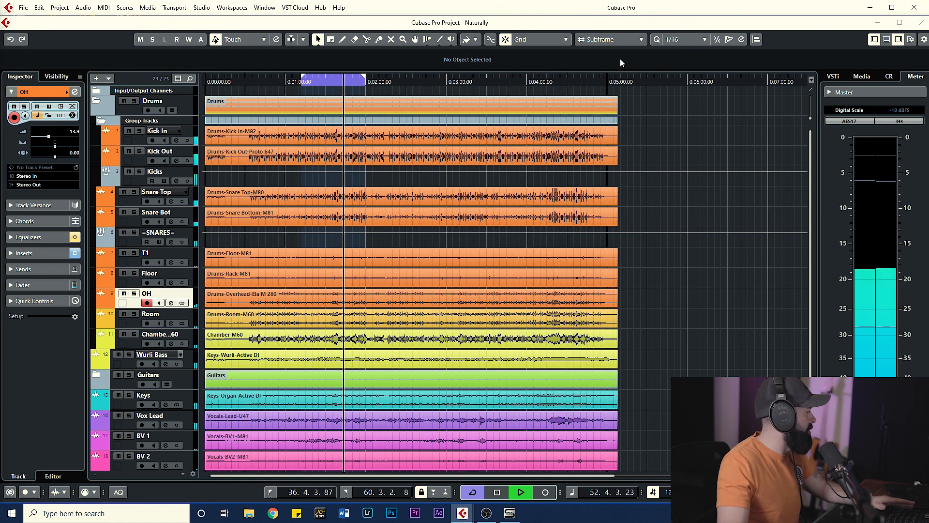